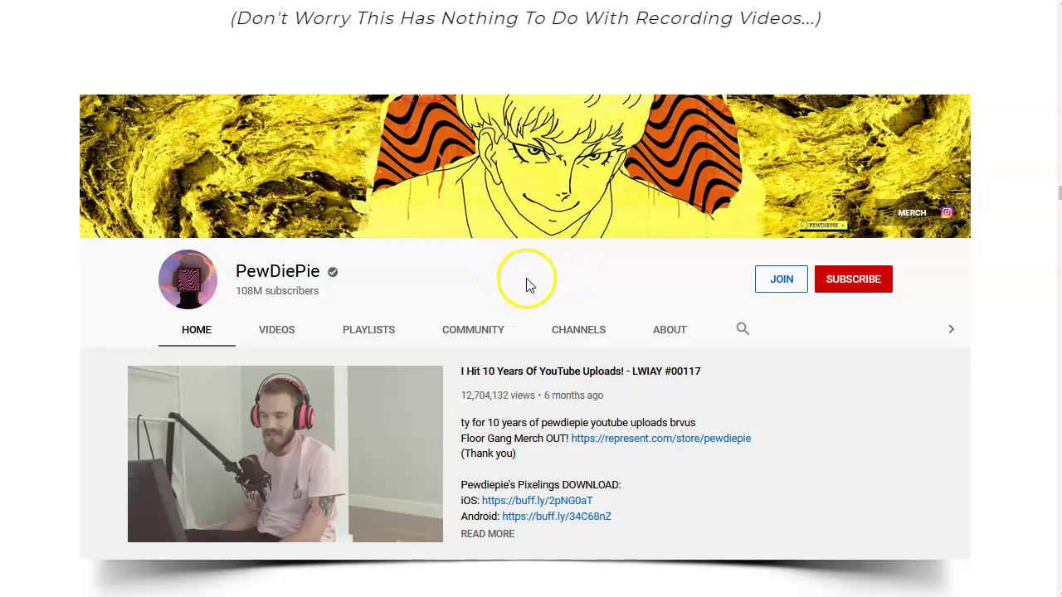
Step: Read through the sales page's YouTube channel earnings examples and its overview of the software's click-by-click process
{"action": "scroll", "coordinate": [486, 288], "scroll_direction": "down", "scroll_amount": 7}
{"action": "scroll", "coordinate": [490, 287], "scroll_direction": "down", "scroll_amount": 4}
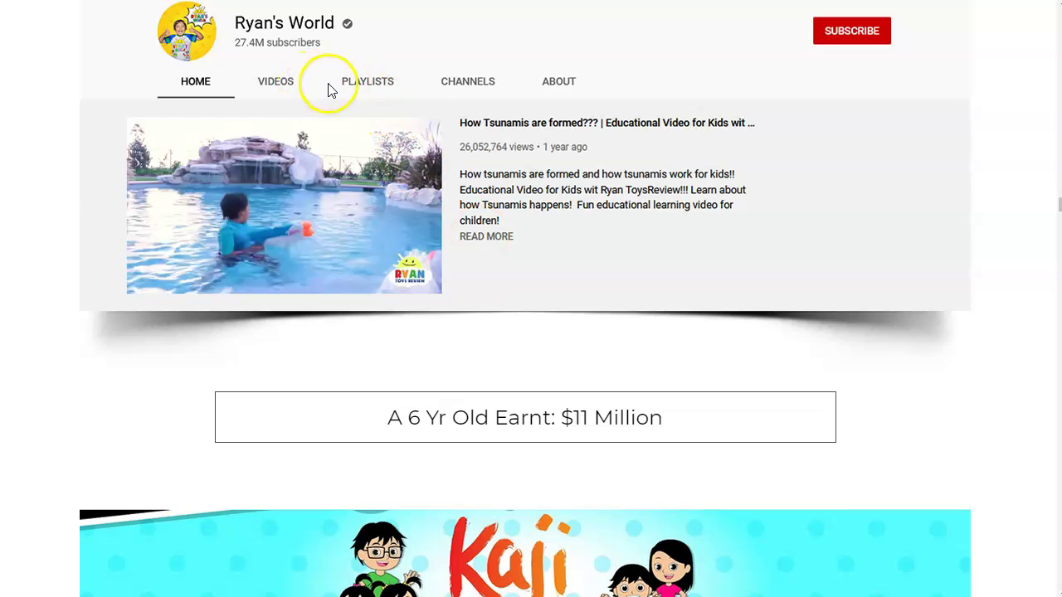
{"action": "scroll", "coordinate": [377, 104], "scroll_direction": "down", "scroll_amount": 3}
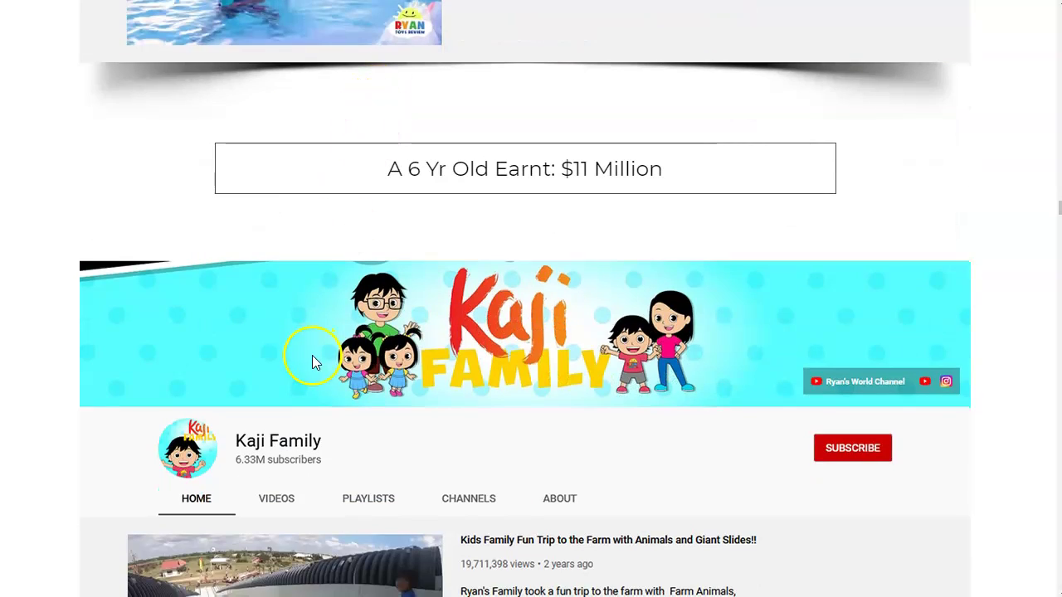
{"action": "scroll", "coordinate": [378, 480], "scroll_direction": "down", "scroll_amount": 7}
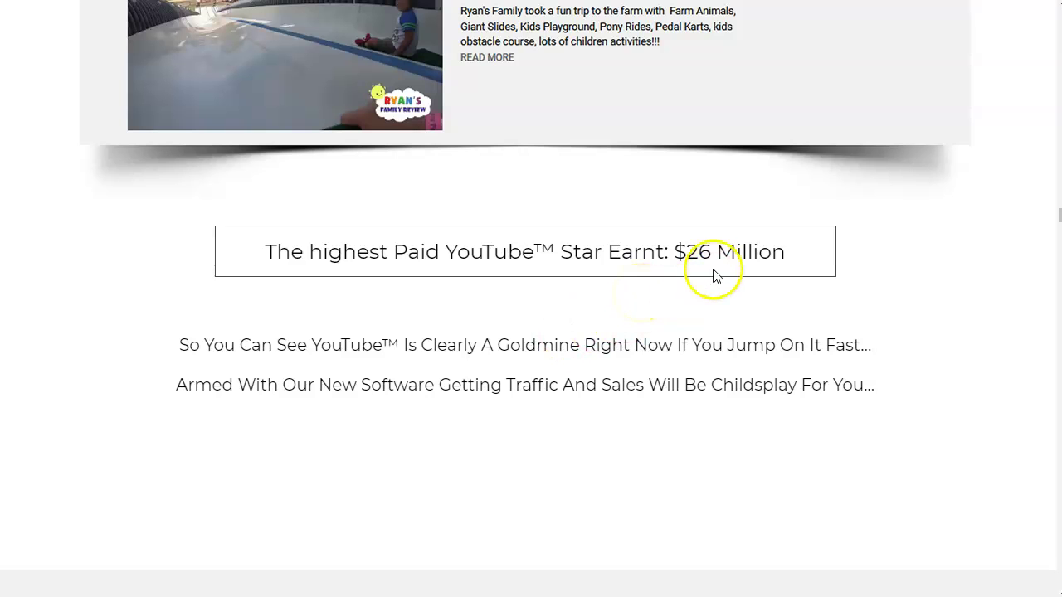
{"action": "scroll", "coordinate": [846, 290], "scroll_direction": "down", "scroll_amount": 5}
{"action": "scroll", "coordinate": [845, 287], "scroll_direction": "down", "scroll_amount": 15}
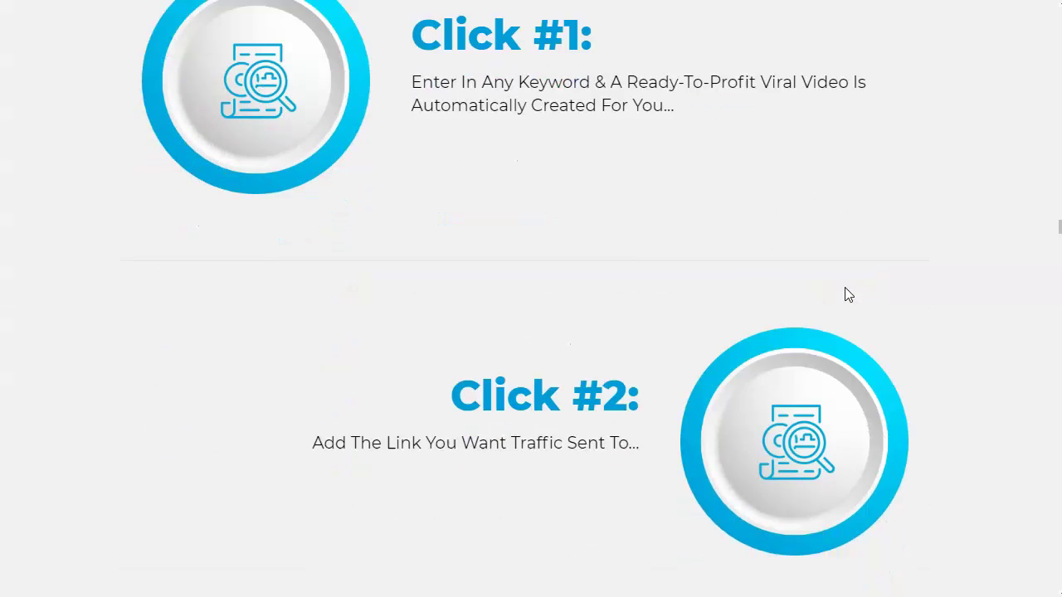
{"action": "scroll", "coordinate": [845, 287], "scroll_direction": "down", "scroll_amount": 15}
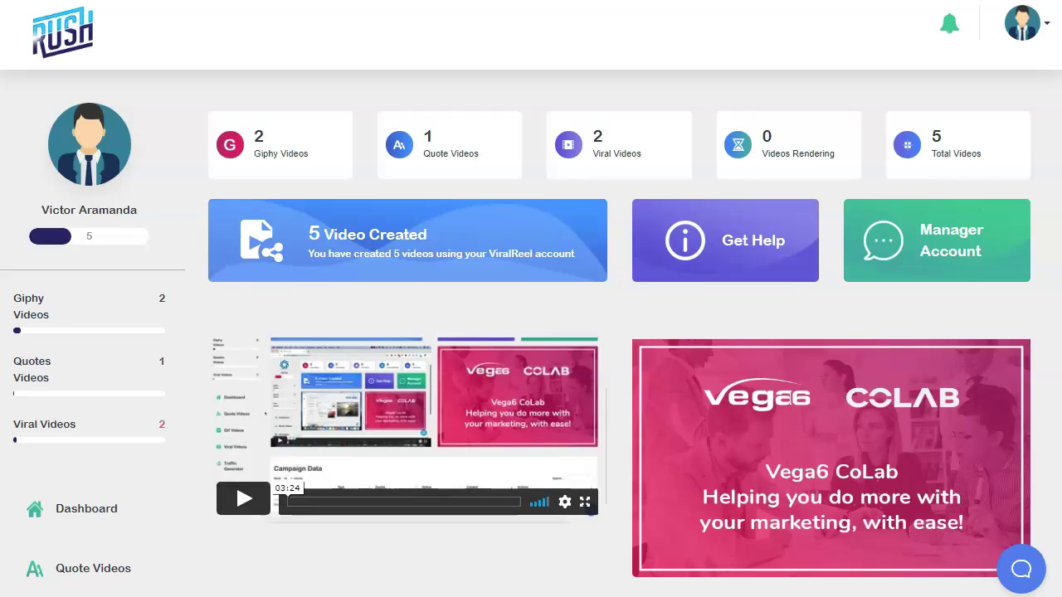
Step: Start a new viral video campaign and title it Viral_Video_test001
{"action": "scroll", "coordinate": [198, 174], "scroll_direction": "down", "scroll_amount": 3}
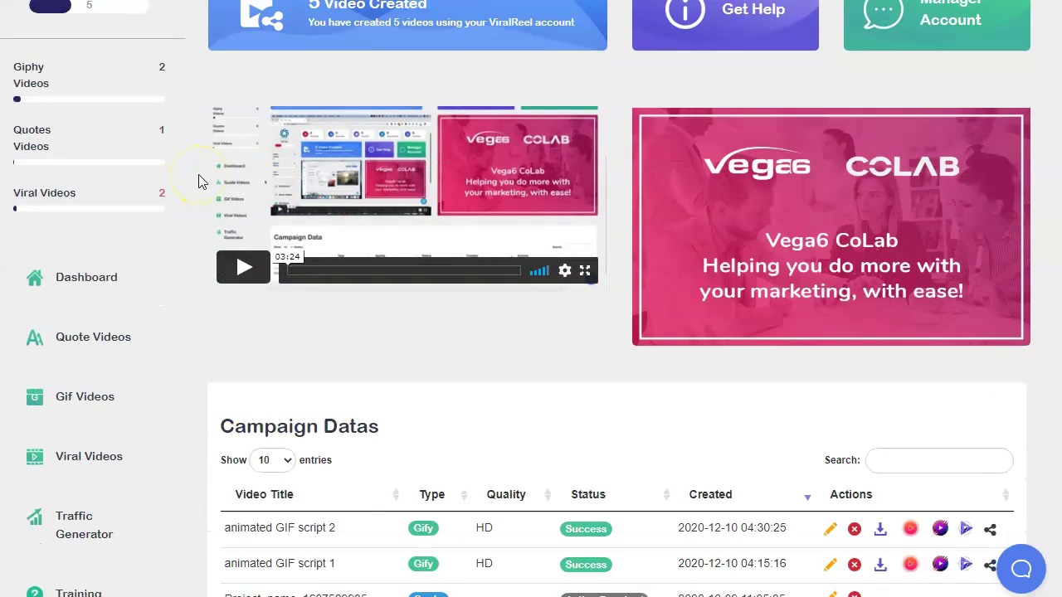
{"action": "scroll", "coordinate": [198, 176], "scroll_direction": "down", "scroll_amount": 2}
{"action": "scroll", "coordinate": [198, 176], "scroll_direction": "up", "scroll_amount": 1}
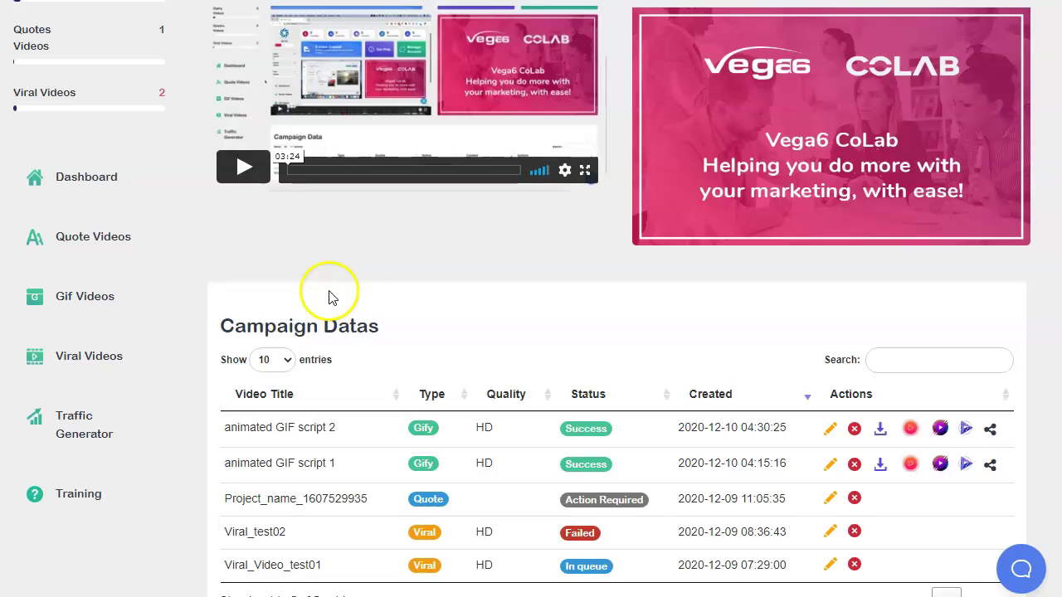
{"action": "left_click", "coordinate": [84, 358]}
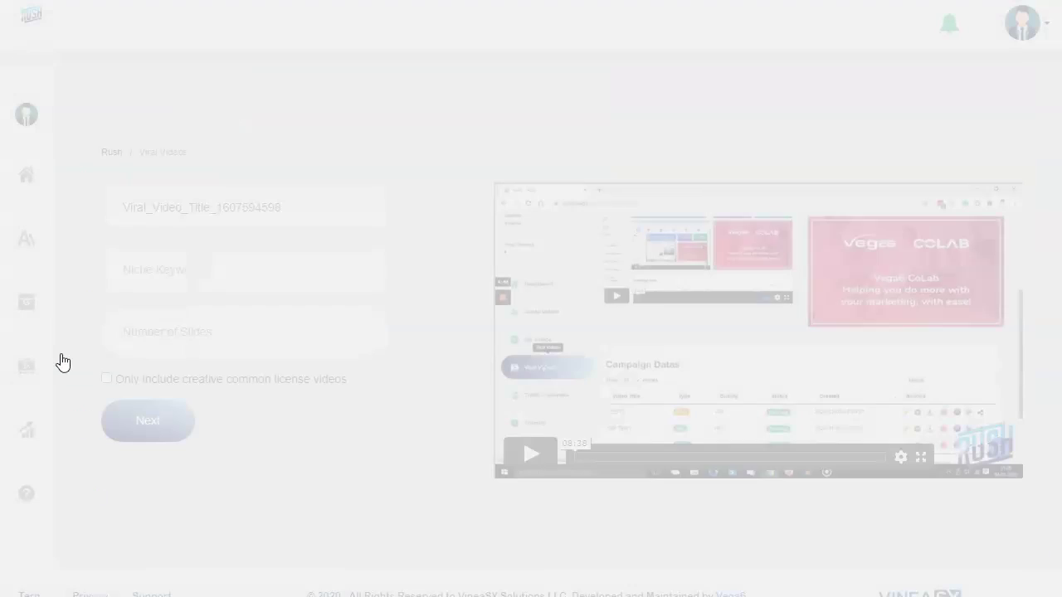
{"action": "left_click_drag", "start_coordinate": [281, 208], "coordinate": [187, 207]}
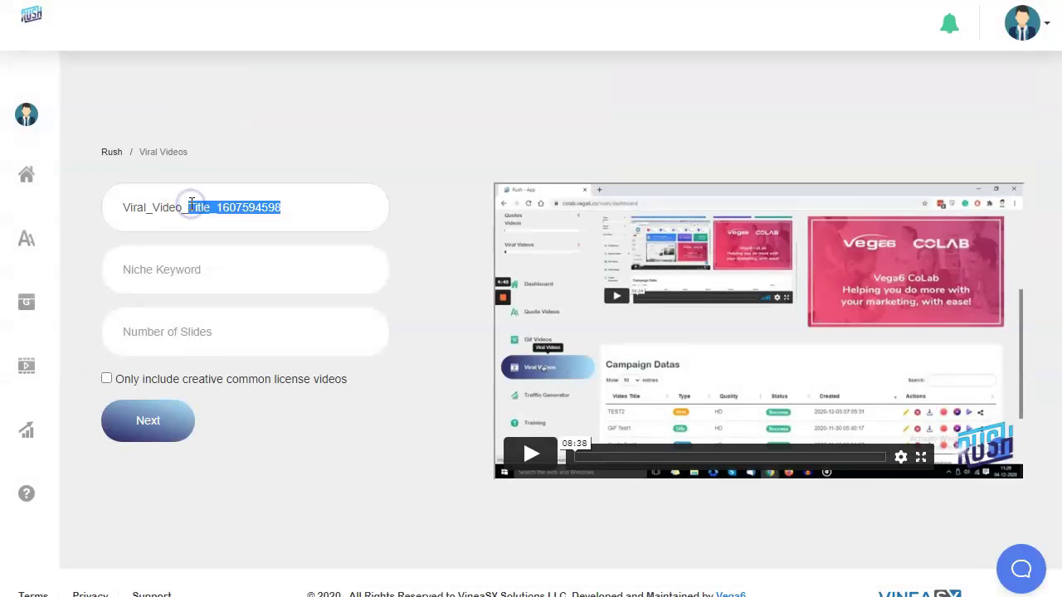
{"action": "type", "text": "test001"}
Step: Set the niche keyword to "make money online" with 4 slides, and include only creative common license videos
{"action": "left_click", "coordinate": [221, 269]}
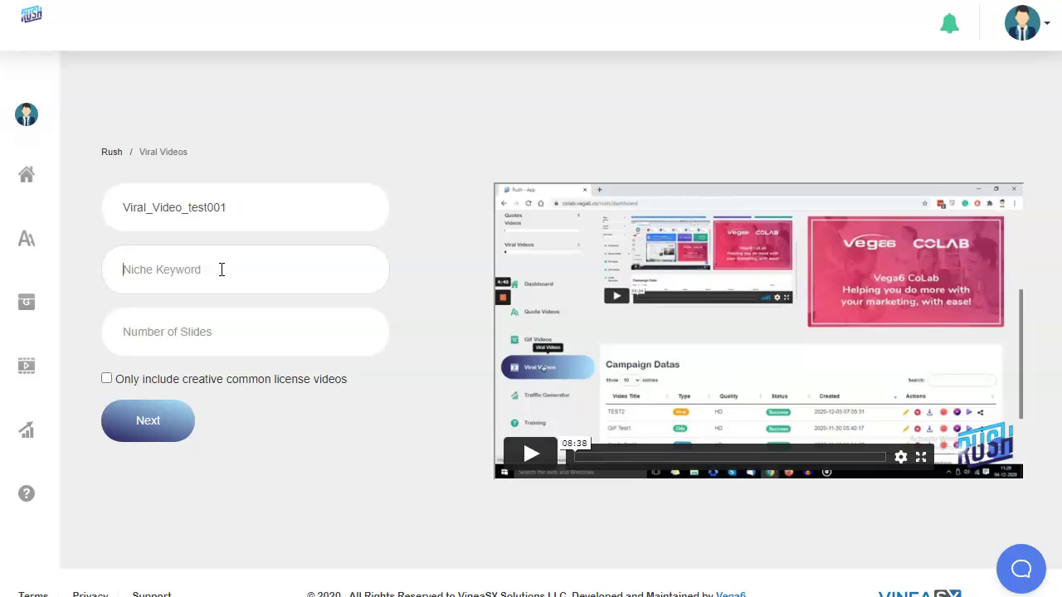
{"action": "type", "text": "make money online"}
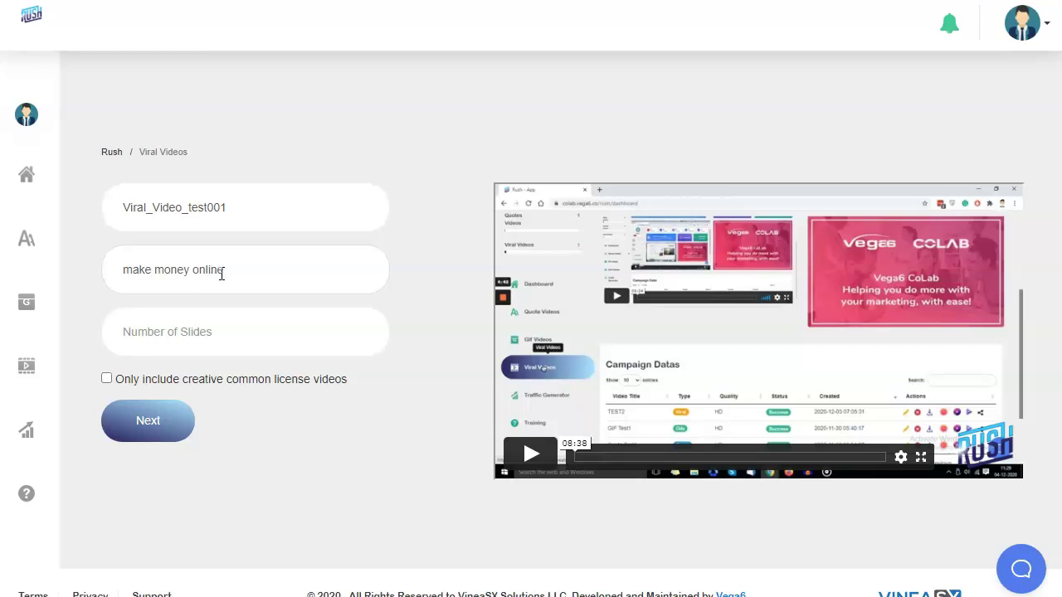
{"action": "left_click", "coordinate": [236, 332]}
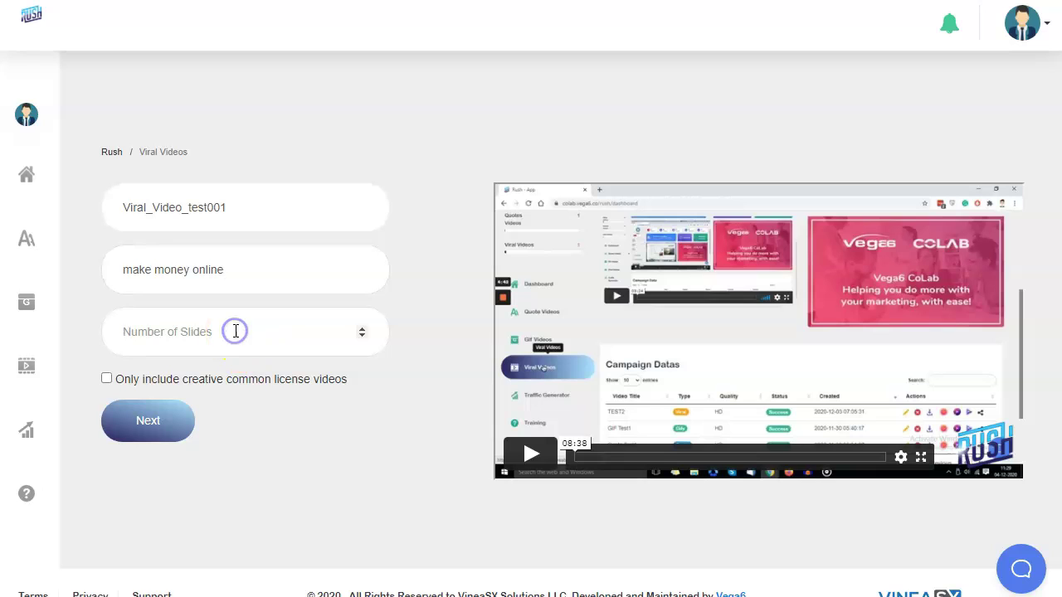
{"action": "left_click", "coordinate": [362, 330]}
{"action": "left_click", "coordinate": [362, 330]}
{"action": "left_click", "coordinate": [363, 331]}
{"action": "left_click", "coordinate": [363, 330]}
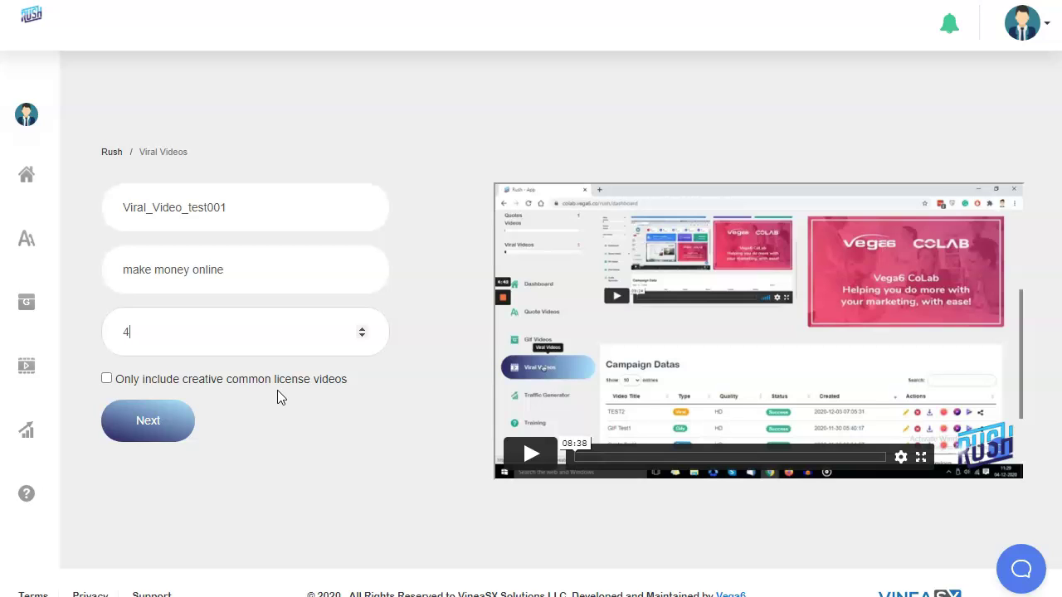
{"action": "left_click", "coordinate": [107, 380]}
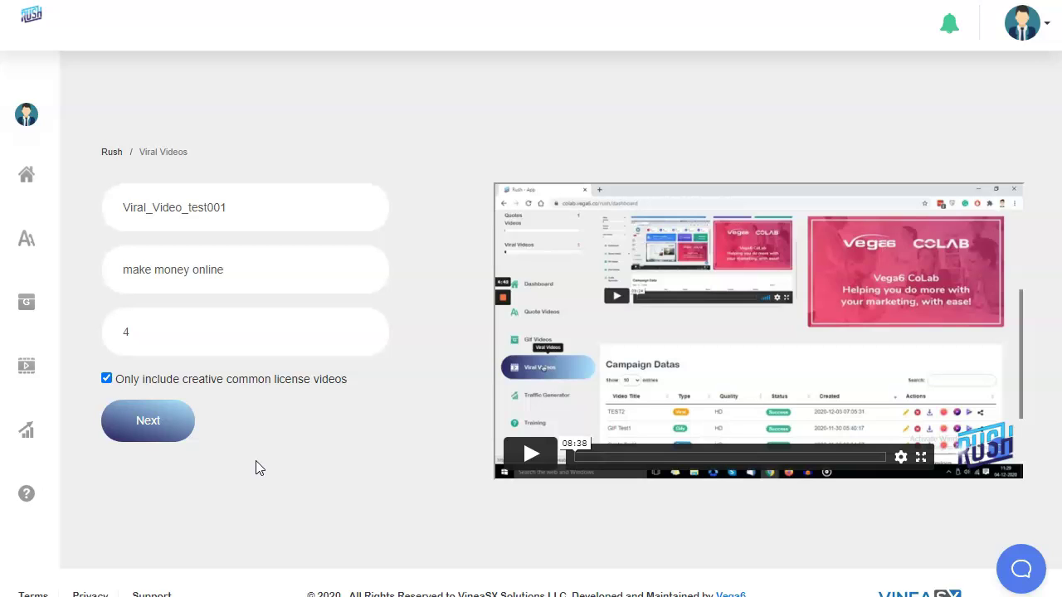
Step: Submit the campaign's title, keyword and slide settings to generate the video slides
{"action": "left_click", "coordinate": [249, 208]}
{"action": "key", "text": "ctrl+a"}
{"action": "left_click", "coordinate": [267, 271]}
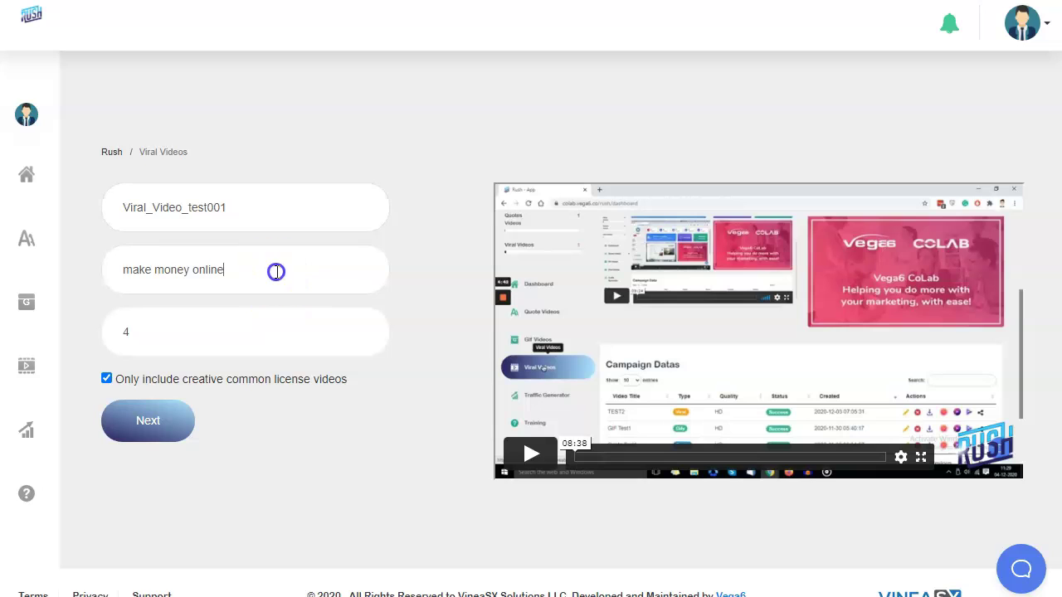
{"action": "key", "text": "ctrl+a"}
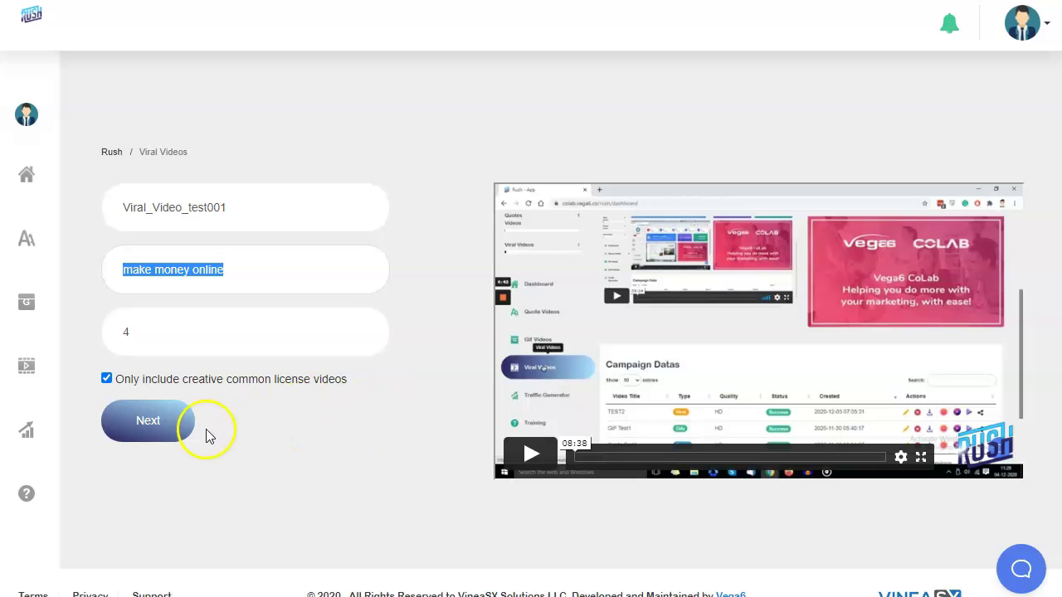
{"action": "left_click", "coordinate": [136, 424]}
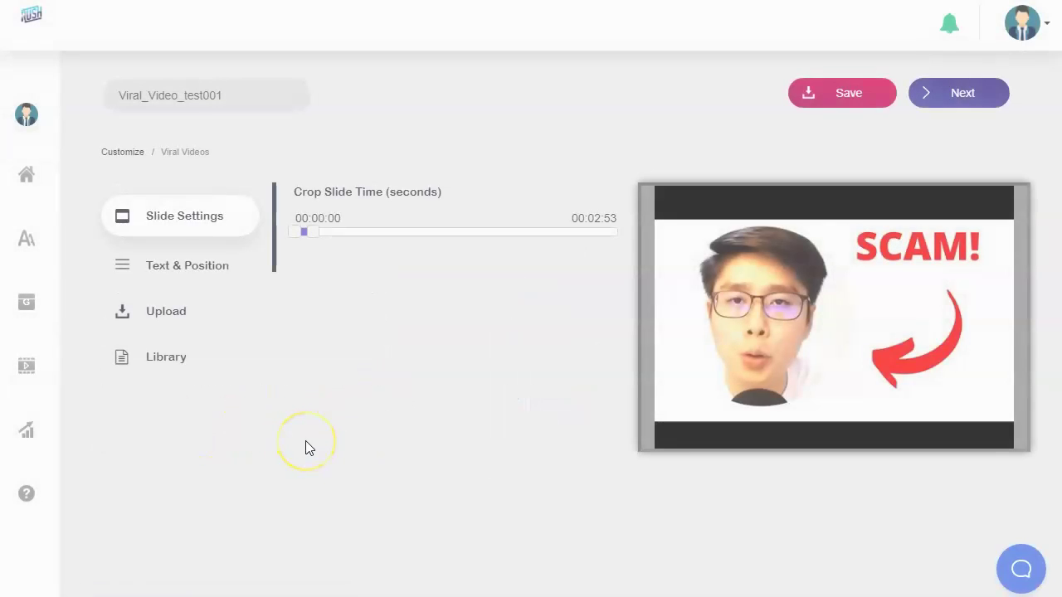
Step: Review the generated slides, previewing the second, third and fourth clips along with their slide settings
{"action": "left_click", "coordinate": [301, 428]}
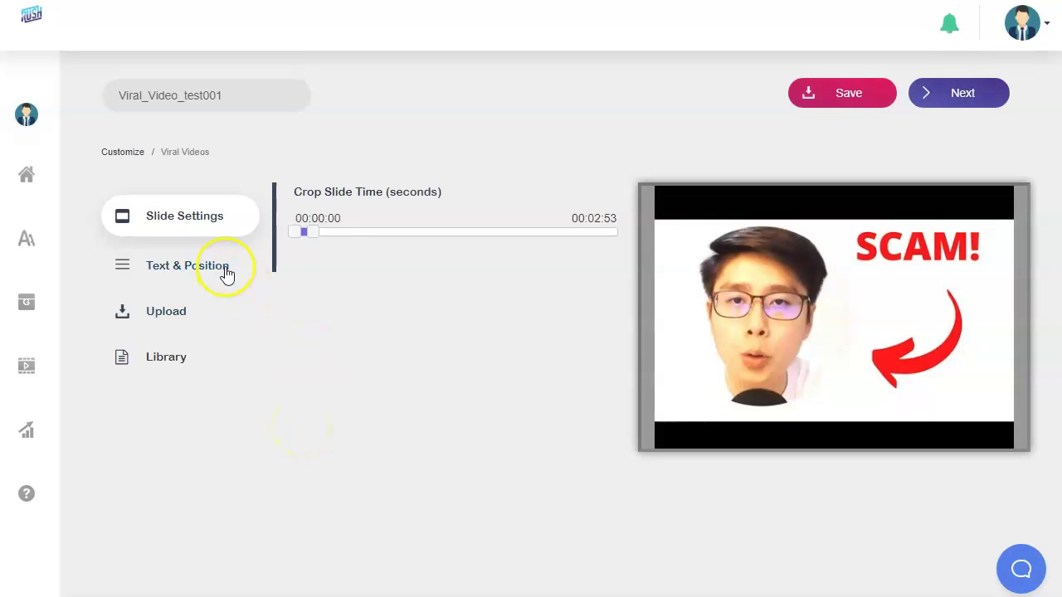
{"action": "scroll", "coordinate": [392, 368], "scroll_direction": "down", "scroll_amount": 3}
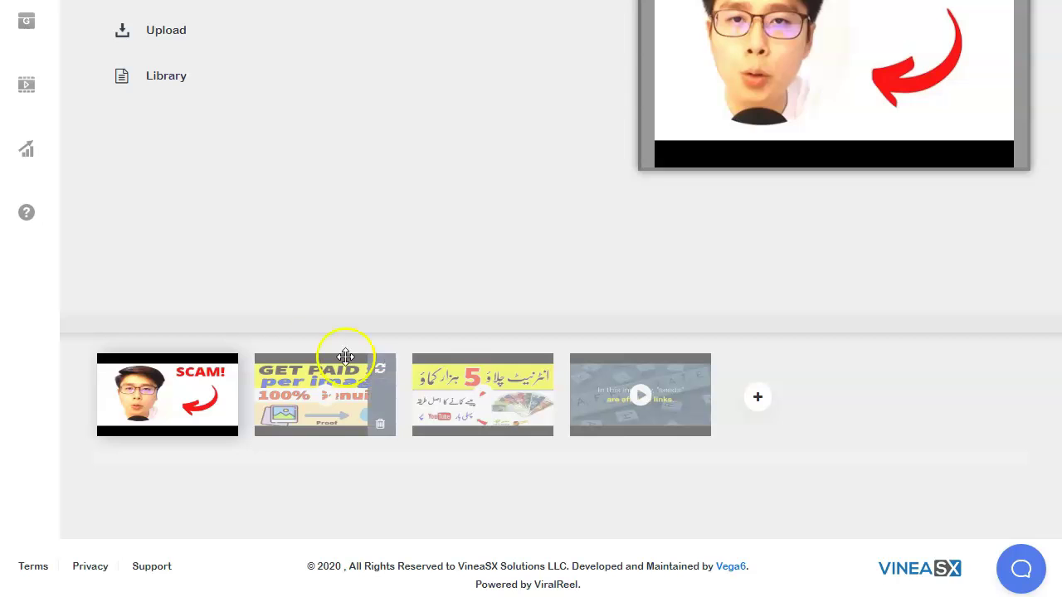
{"action": "mouse_move", "coordinate": [344, 415]}
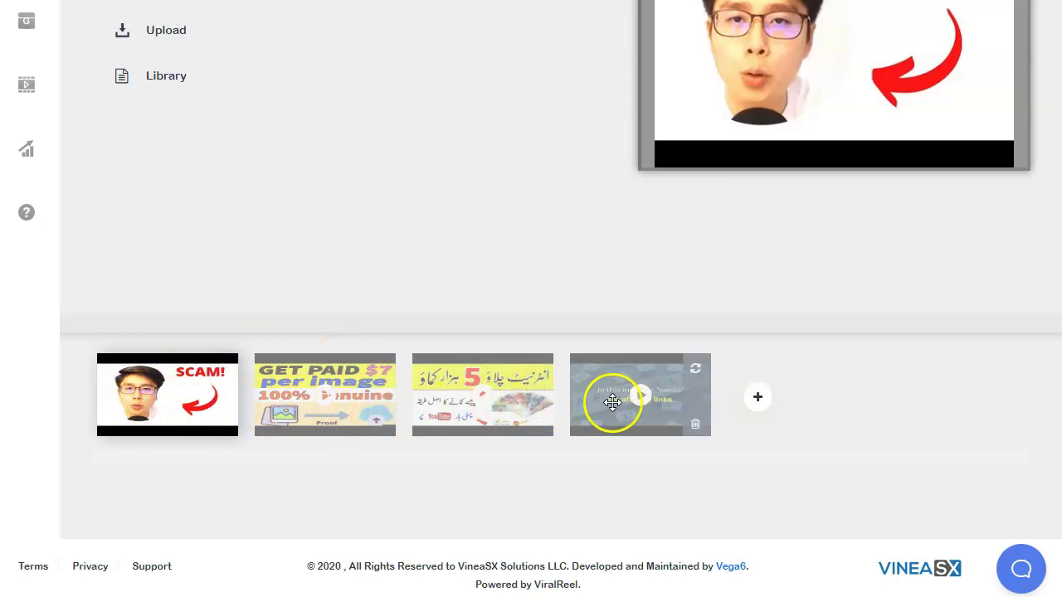
{"action": "scroll", "coordinate": [415, 230], "scroll_direction": "up", "scroll_amount": 2}
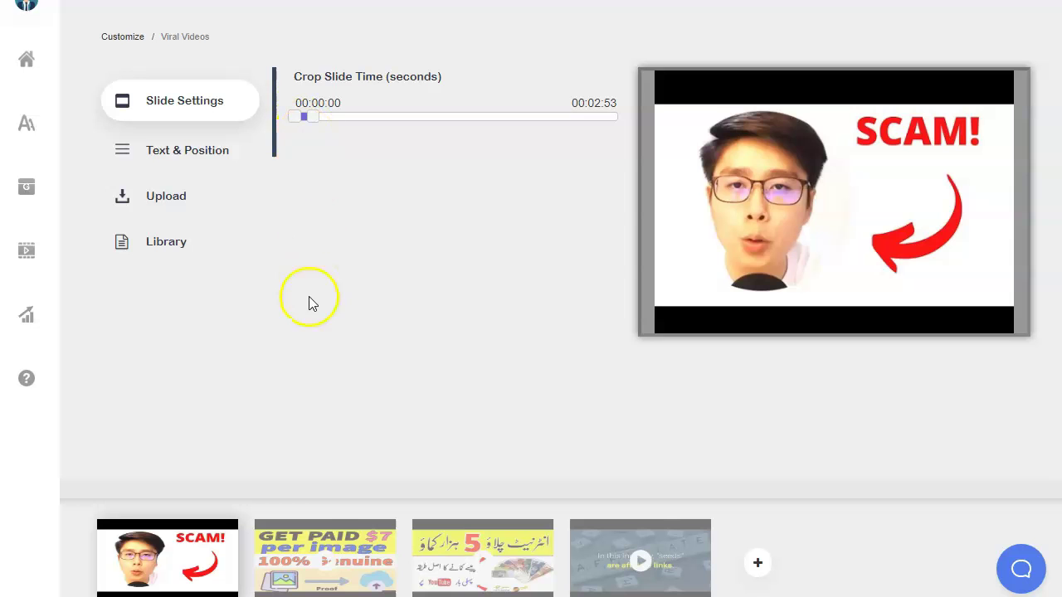
{"action": "left_click", "coordinate": [310, 555]}
{"action": "left_click", "coordinate": [471, 547]}
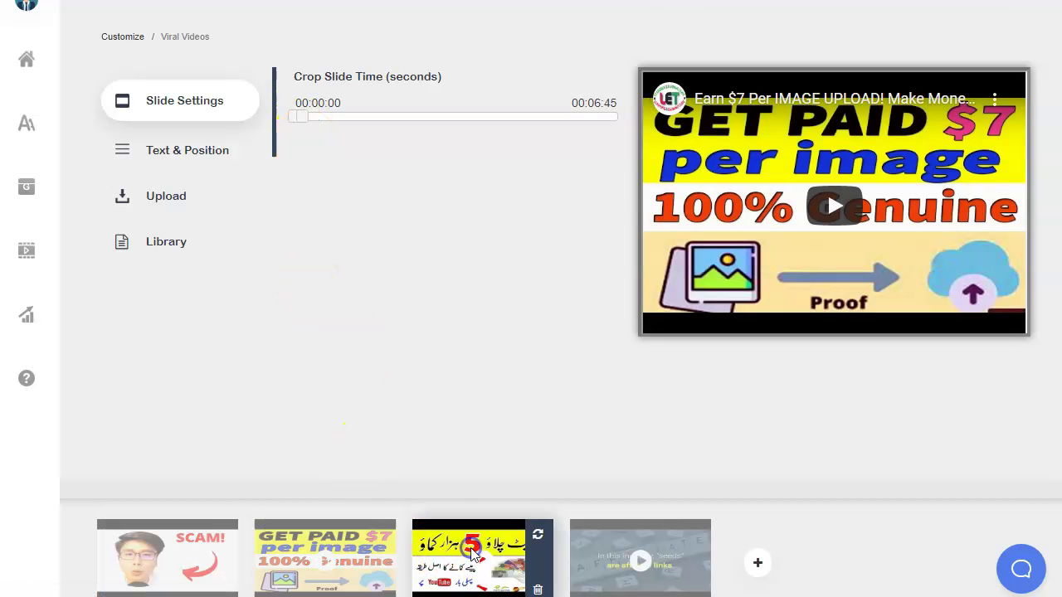
{"action": "left_click", "coordinate": [602, 550]}
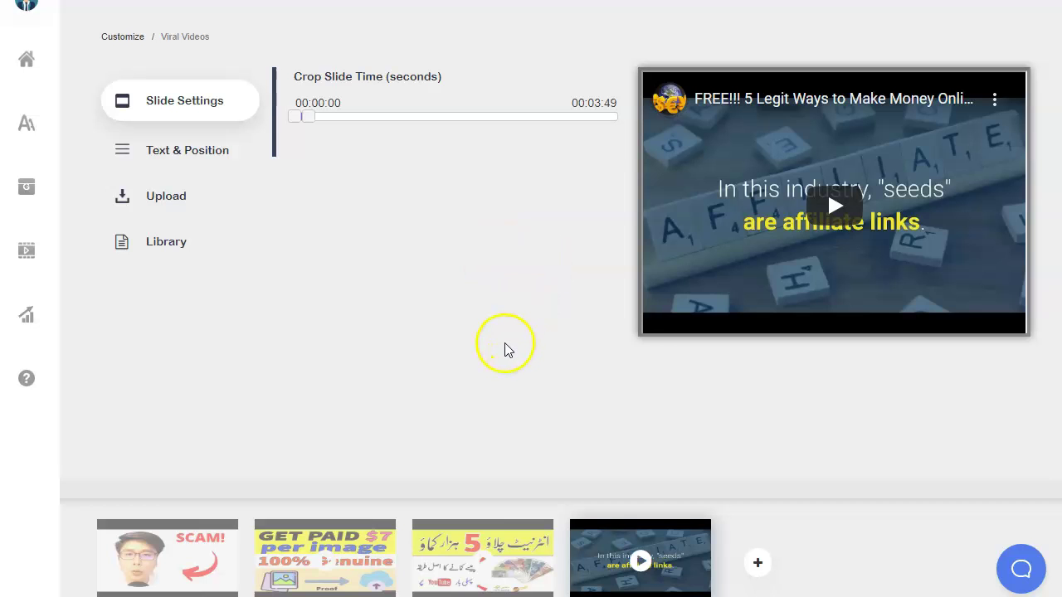
{"action": "scroll", "coordinate": [495, 331], "scroll_direction": "down", "scroll_amount": 1}
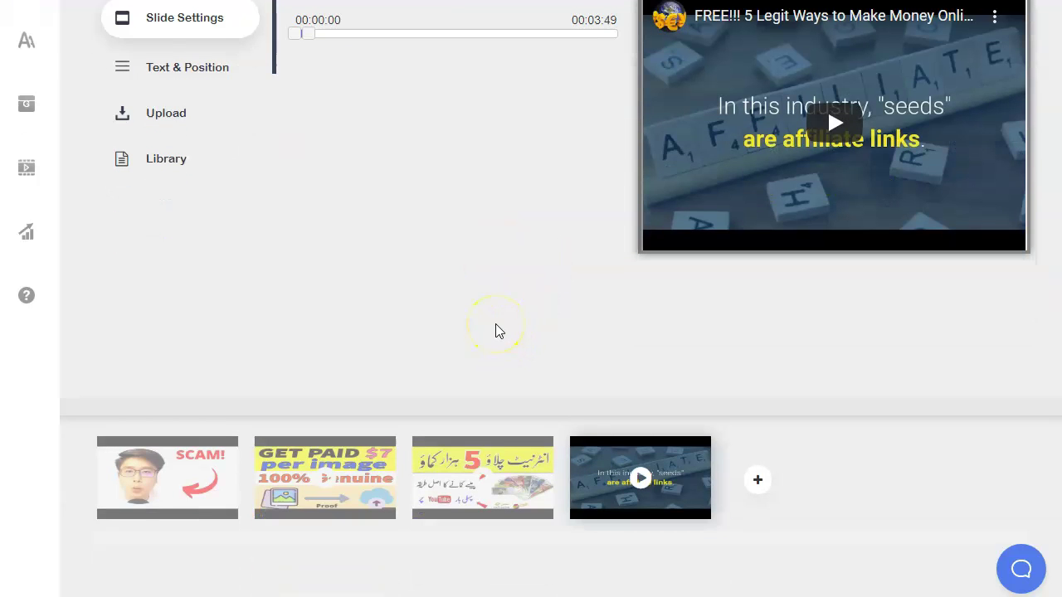
{"action": "scroll", "coordinate": [496, 330], "scroll_direction": "up", "scroll_amount": 3}
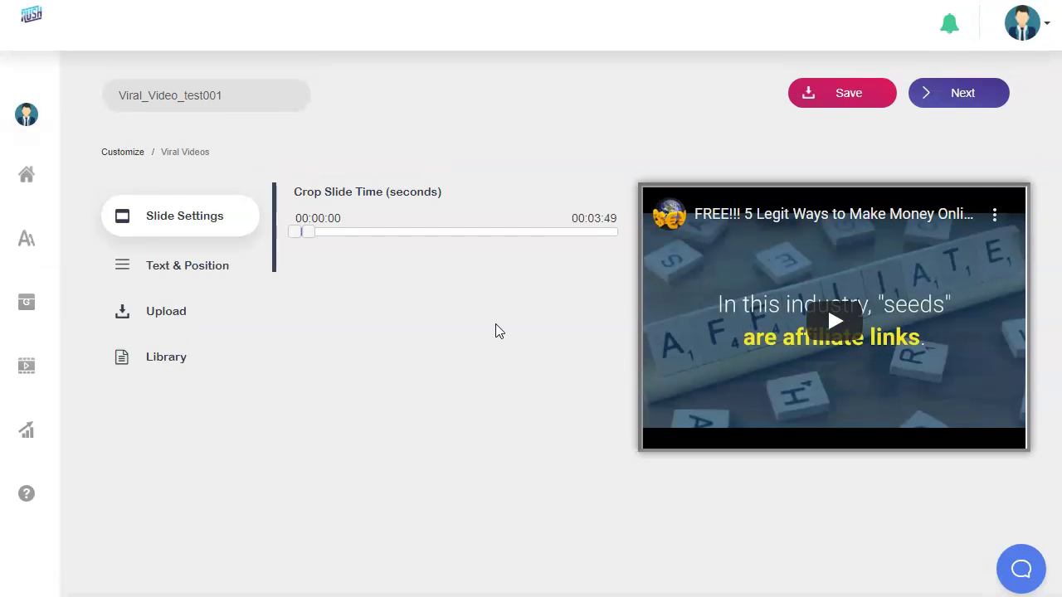
Step: Proceed past the logo and audio stages without additions and start creating the video in 720p Mp4
{"action": "left_click", "coordinate": [954, 95]}
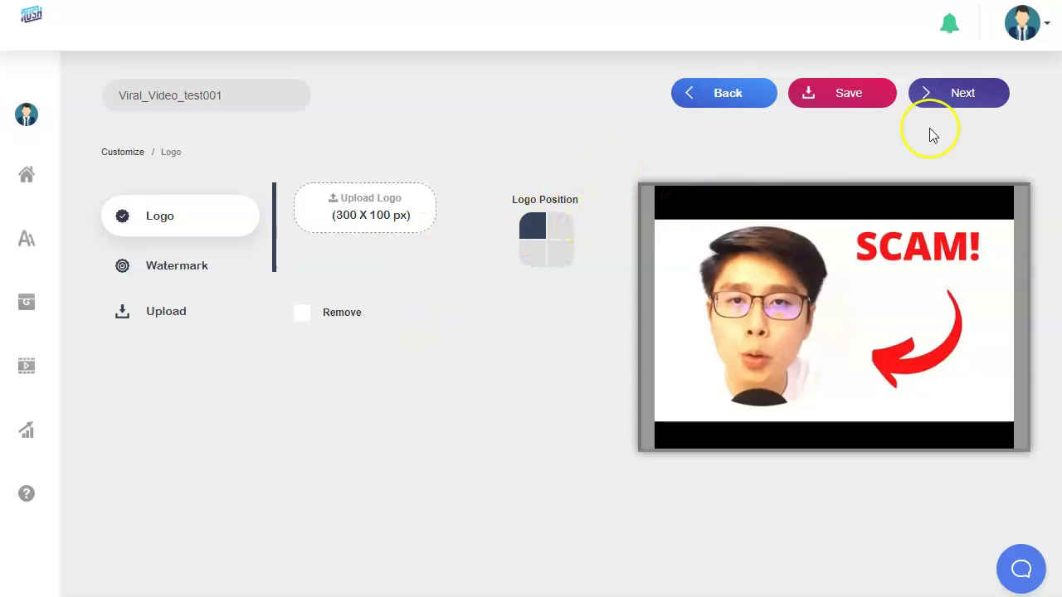
{"action": "left_click", "coordinate": [971, 96]}
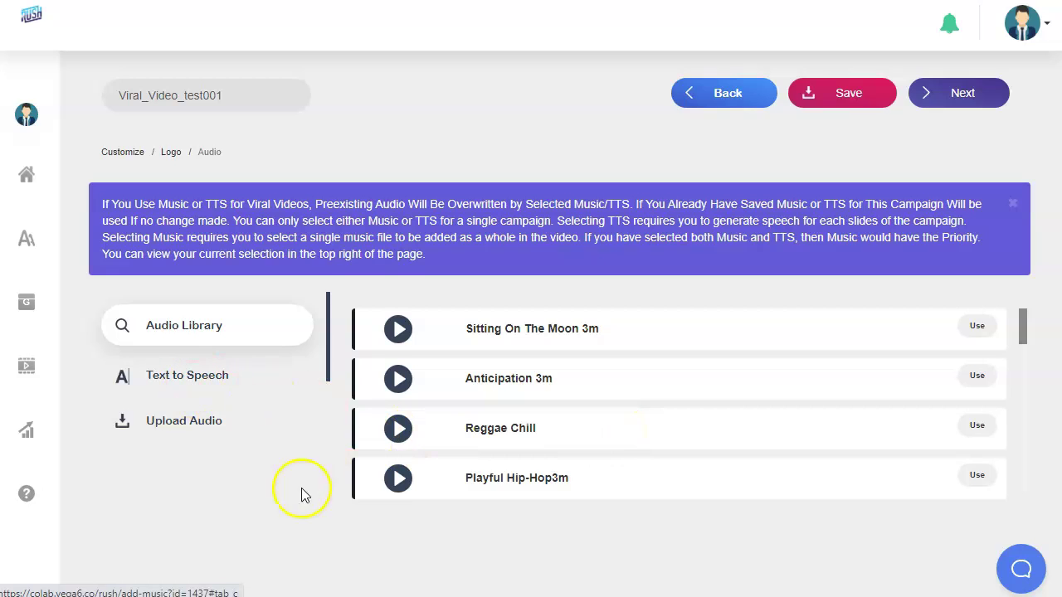
{"action": "scroll", "coordinate": [302, 504], "scroll_direction": "down", "scroll_amount": 2}
{"action": "scroll", "coordinate": [302, 504], "scroll_direction": "up", "scroll_amount": 2}
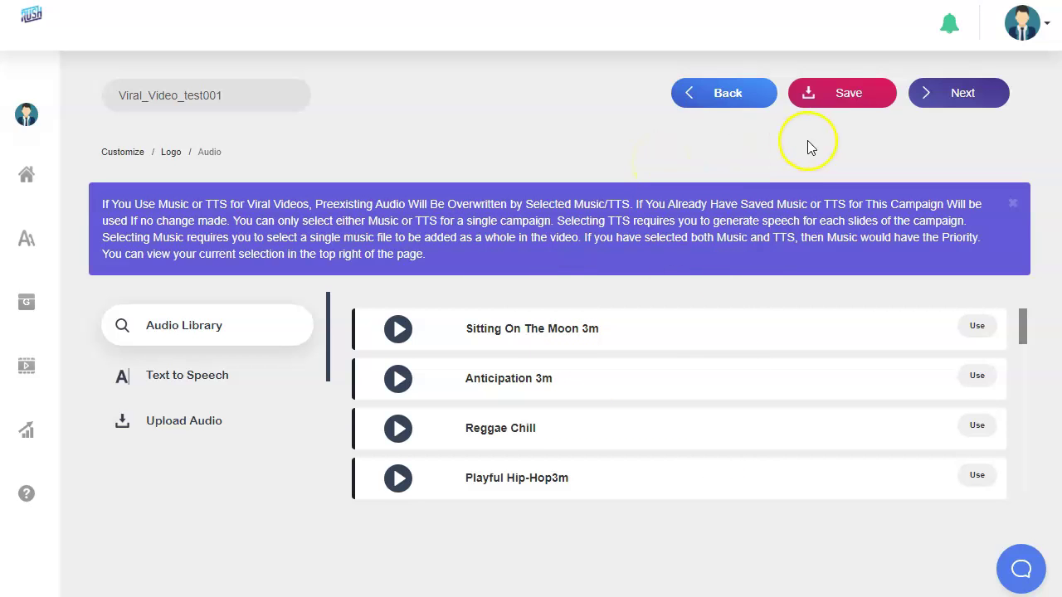
{"action": "left_click", "coordinate": [958, 94]}
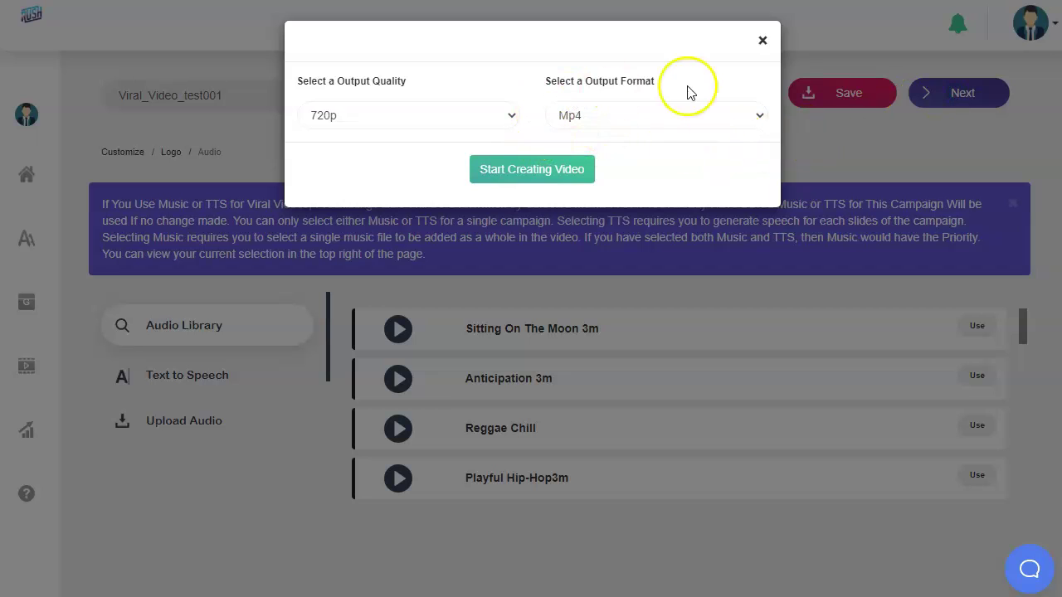
{"action": "left_click", "coordinate": [538, 171]}
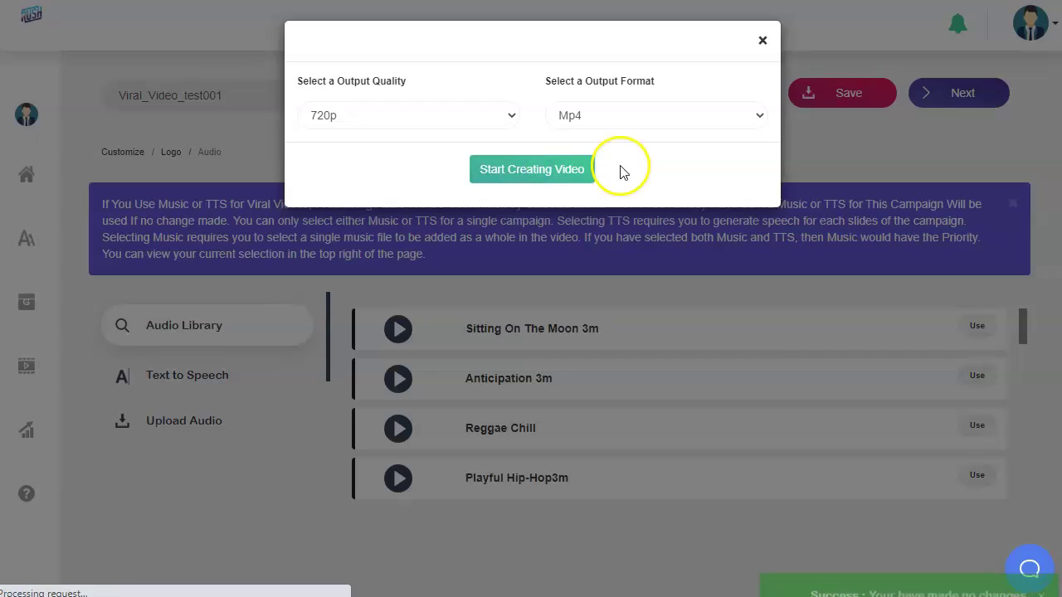
Step: Check the status of Viral_Video_test001 in the dashboard's campaign list and review the video summaries
{"action": "scroll", "coordinate": [510, 204], "scroll_direction": "down", "scroll_amount": 6}
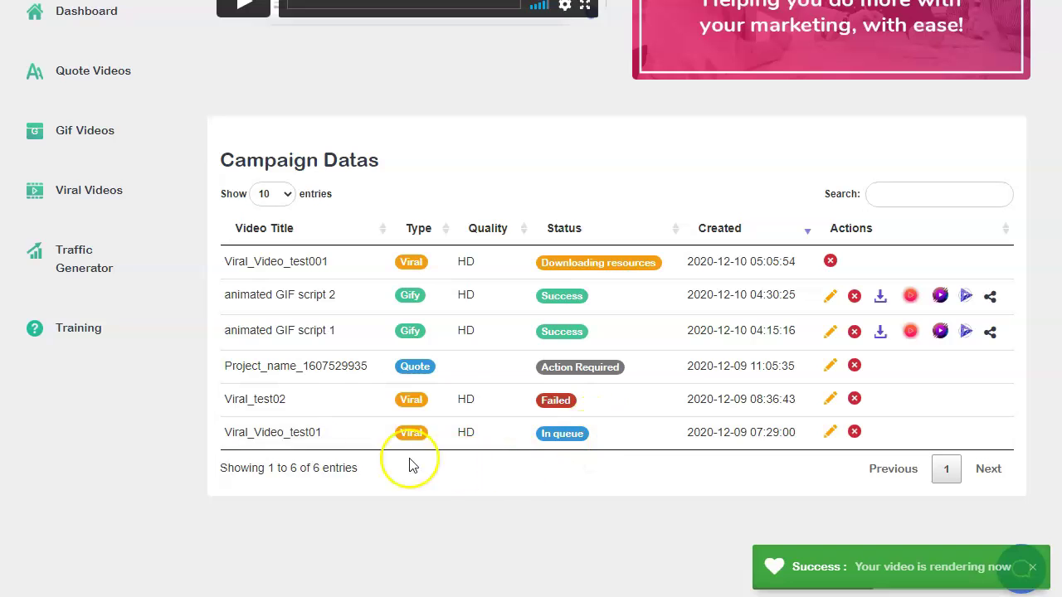
{"action": "scroll", "coordinate": [307, 438], "scroll_direction": "up", "scroll_amount": 6}
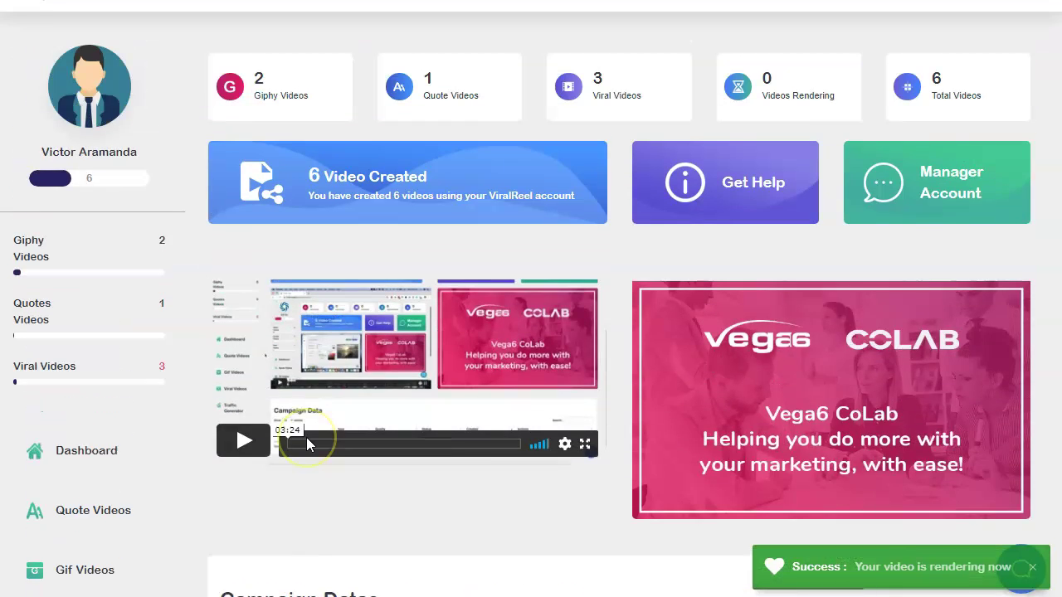
{"action": "scroll", "coordinate": [307, 444], "scroll_direction": "down", "scroll_amount": 5}
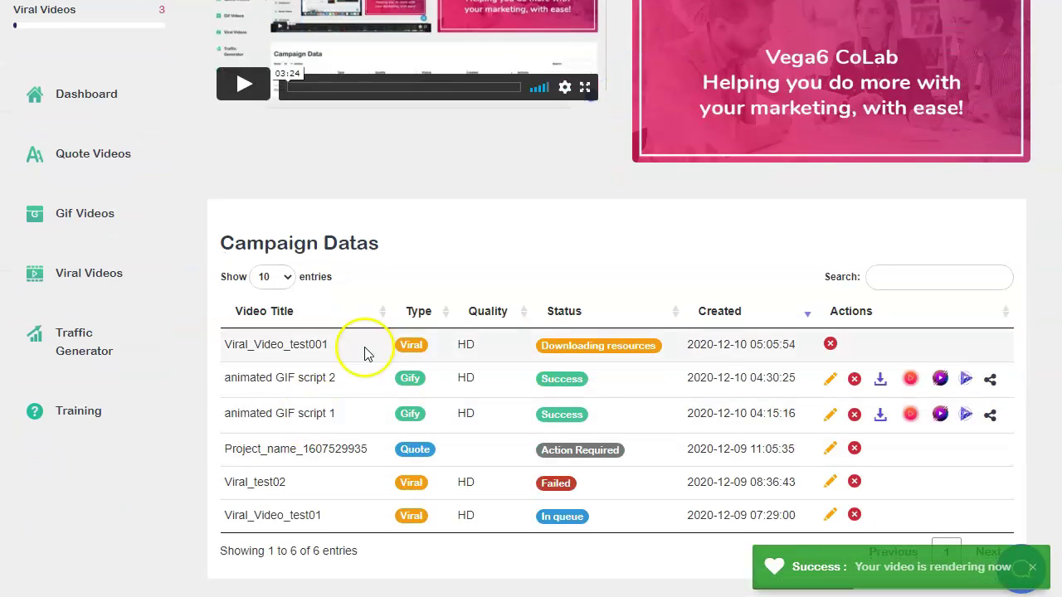
{"action": "scroll", "coordinate": [469, 204], "scroll_direction": "up", "scroll_amount": 4}
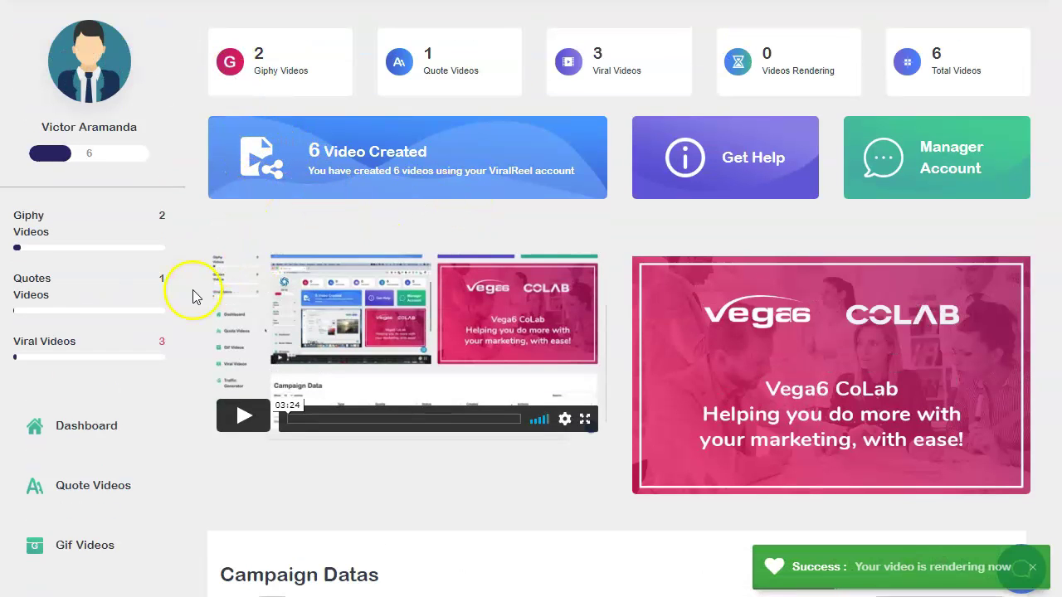
{"action": "scroll", "coordinate": [152, 327], "scroll_direction": "down", "scroll_amount": 2}
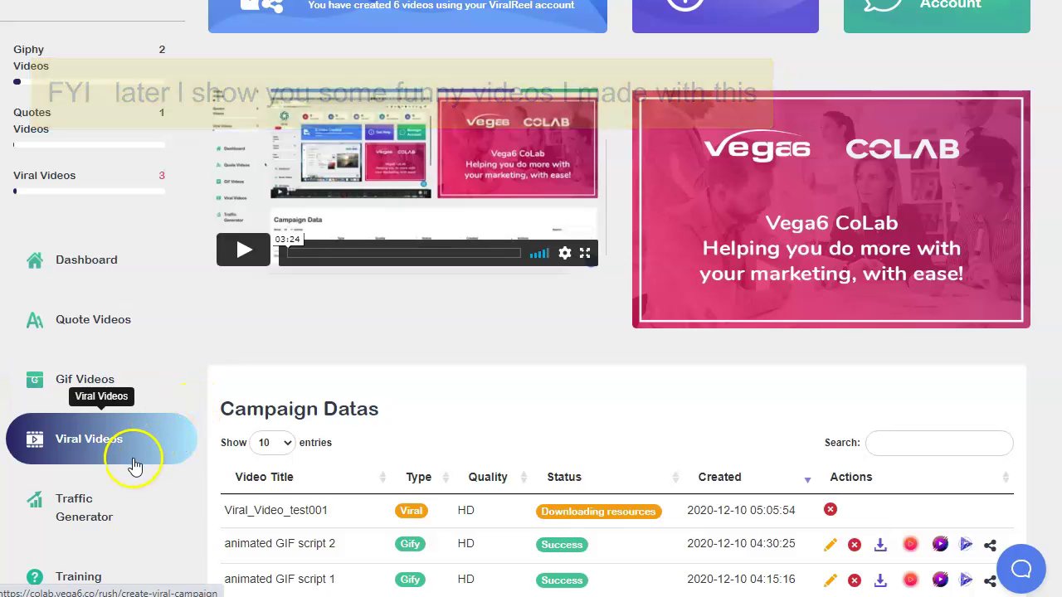
Step: Open the Traffic Generator and submit akeytoanydoor.com as the link to share
{"action": "scroll", "coordinate": [141, 427], "scroll_direction": "down", "scroll_amount": 1}
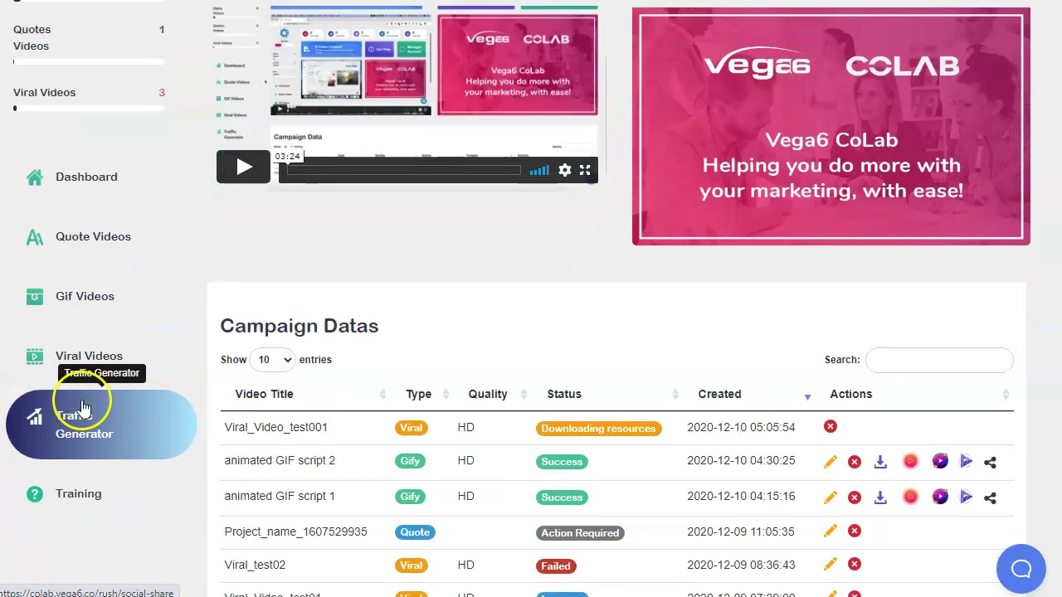
{"action": "left_click", "coordinate": [85, 411]}
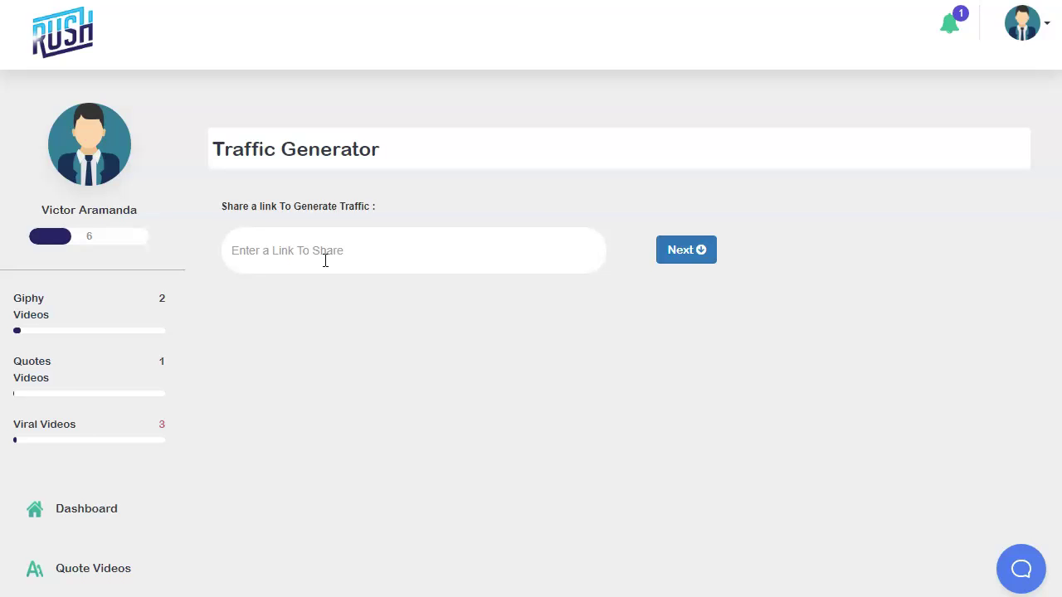
{"action": "left_click", "coordinate": [386, 258]}
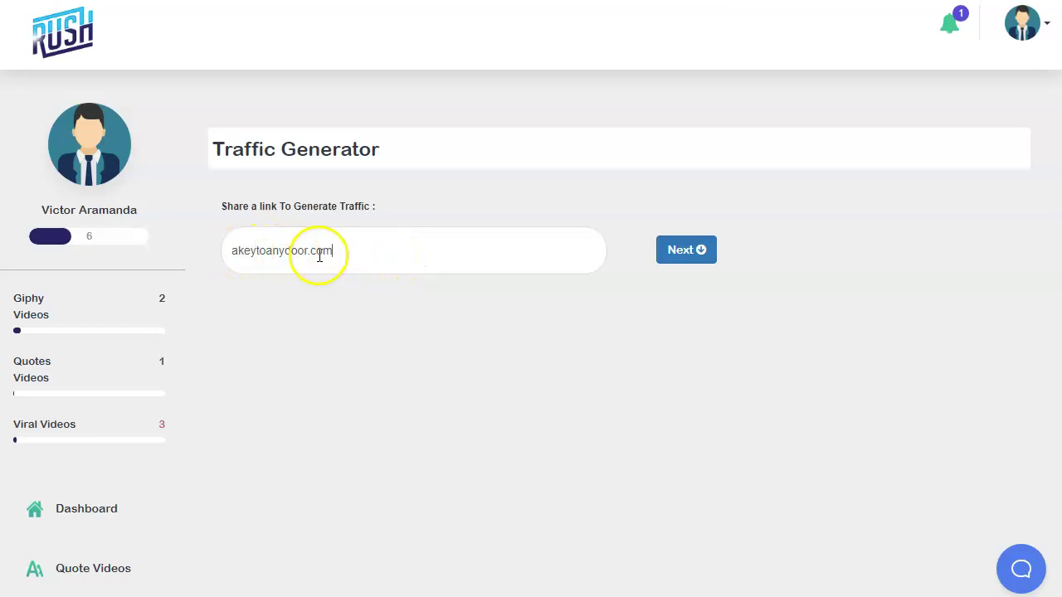
{"action": "left_click", "coordinate": [676, 259]}
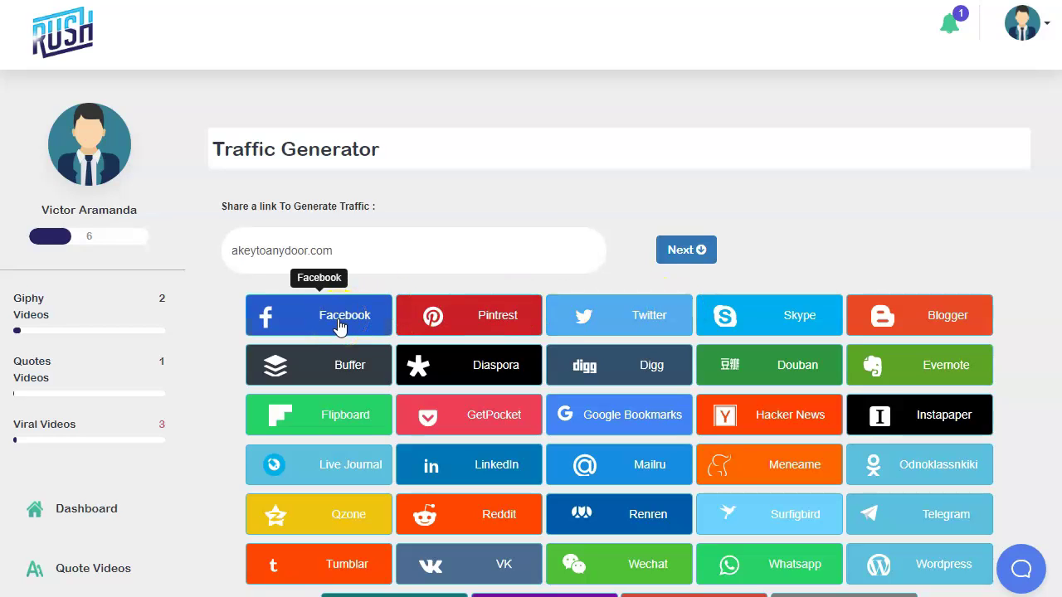
Step: Look over the social networks offered for sharing the link, from Facebook through to Email
{"action": "left_click", "coordinate": [371, 239]}
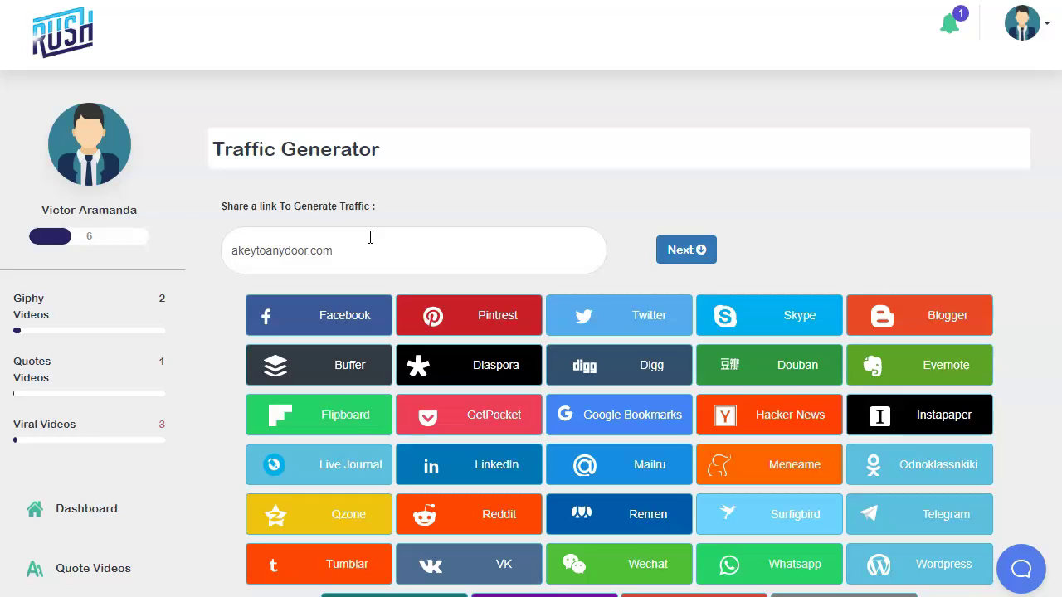
{"action": "left_click", "coordinate": [358, 256]}
{"action": "left_click", "coordinate": [341, 330]}
{"action": "scroll", "coordinate": [212, 336], "scroll_direction": "down", "scroll_amount": 3}
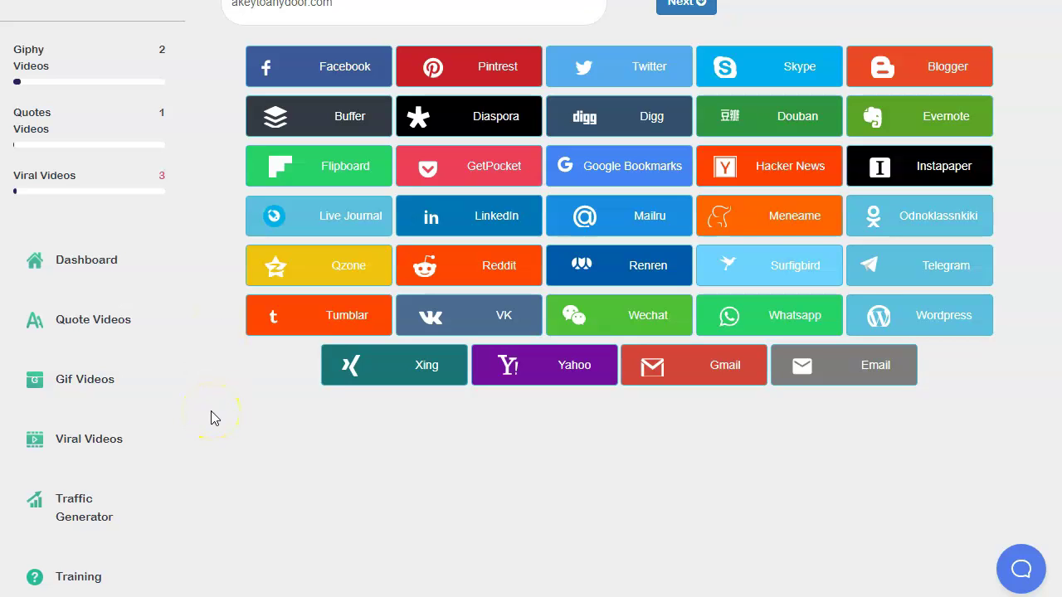
Step: Return to the dashboard and examine the campaign statuses and the download, push and share actions of animated GIF script 2
{"action": "scroll", "coordinate": [211, 418], "scroll_direction": "up", "scroll_amount": 3}
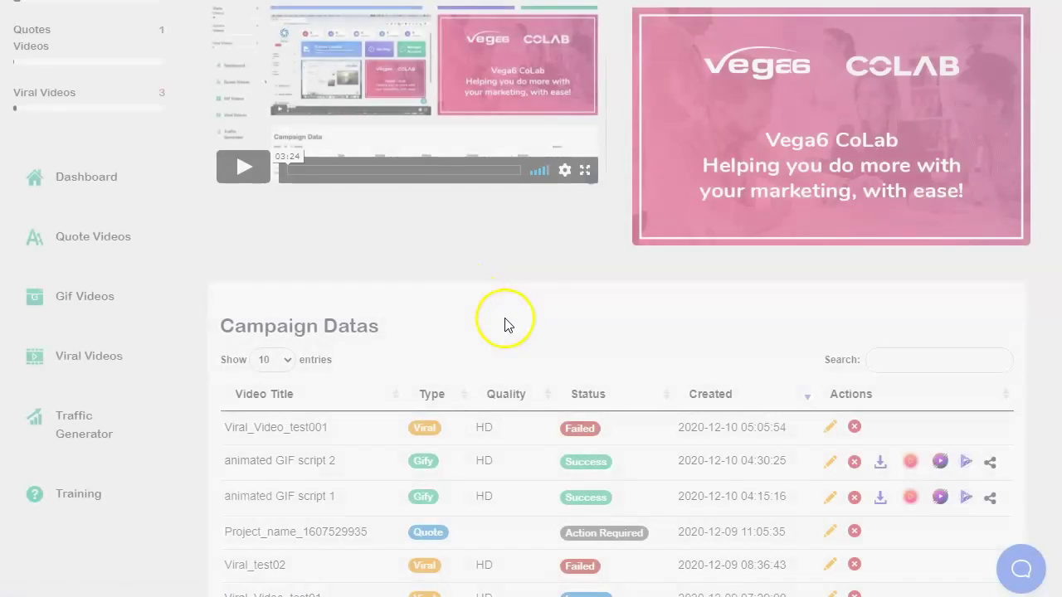
{"action": "scroll", "coordinate": [513, 238], "scroll_direction": "down", "scroll_amount": 1}
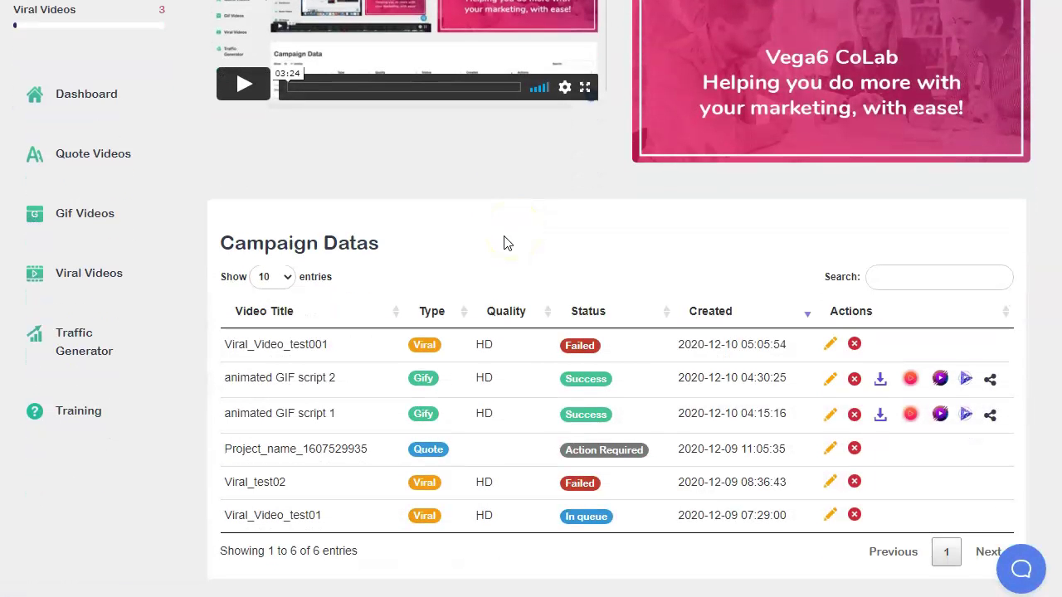
{"action": "left_click", "coordinate": [520, 373]}
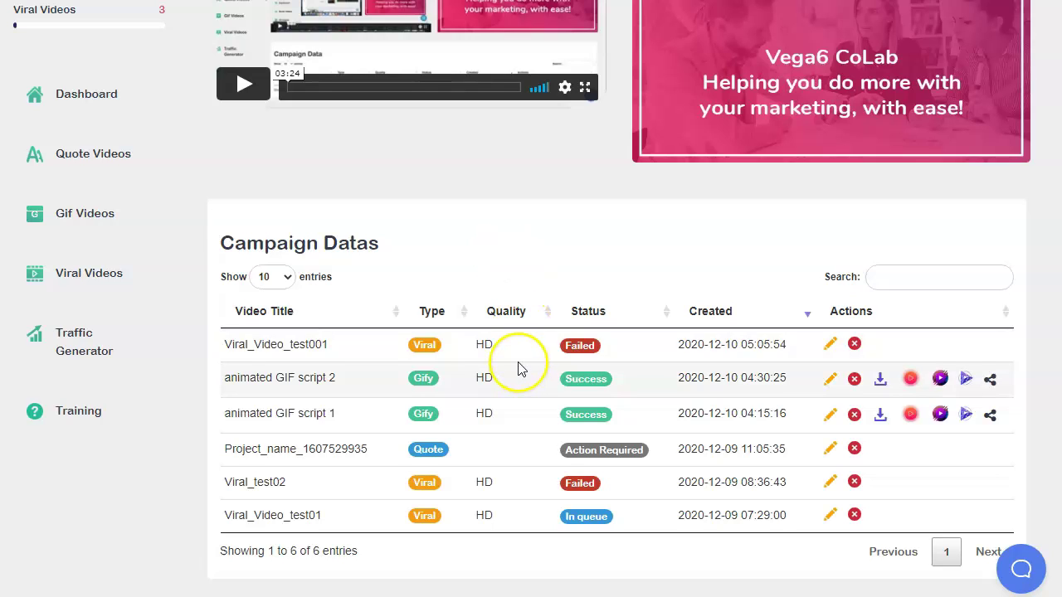
{"action": "left_click", "coordinate": [723, 341]}
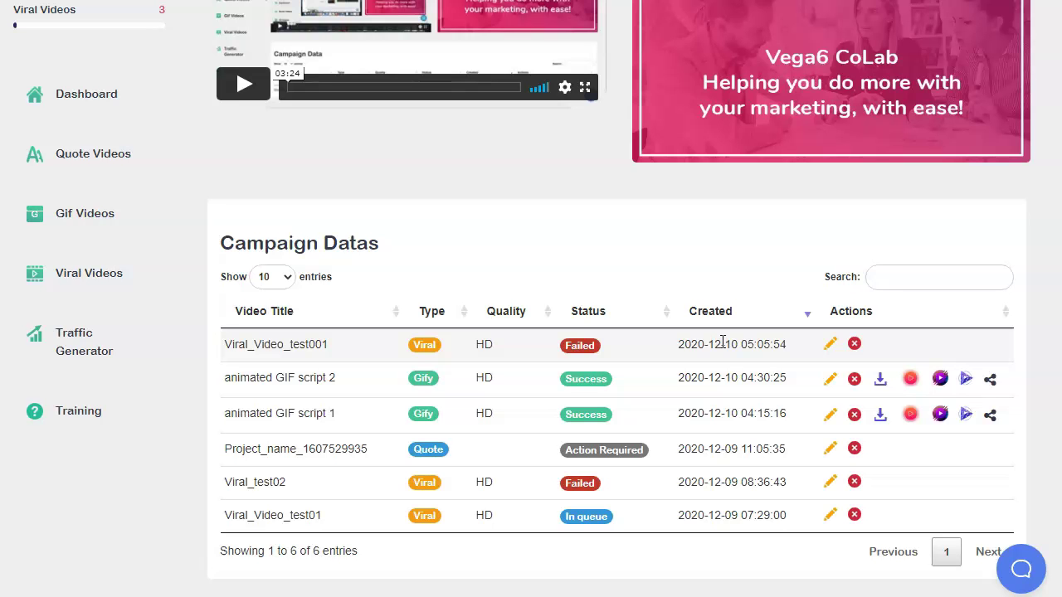
{"action": "scroll", "coordinate": [723, 342], "scroll_direction": "up", "scroll_amount": 5}
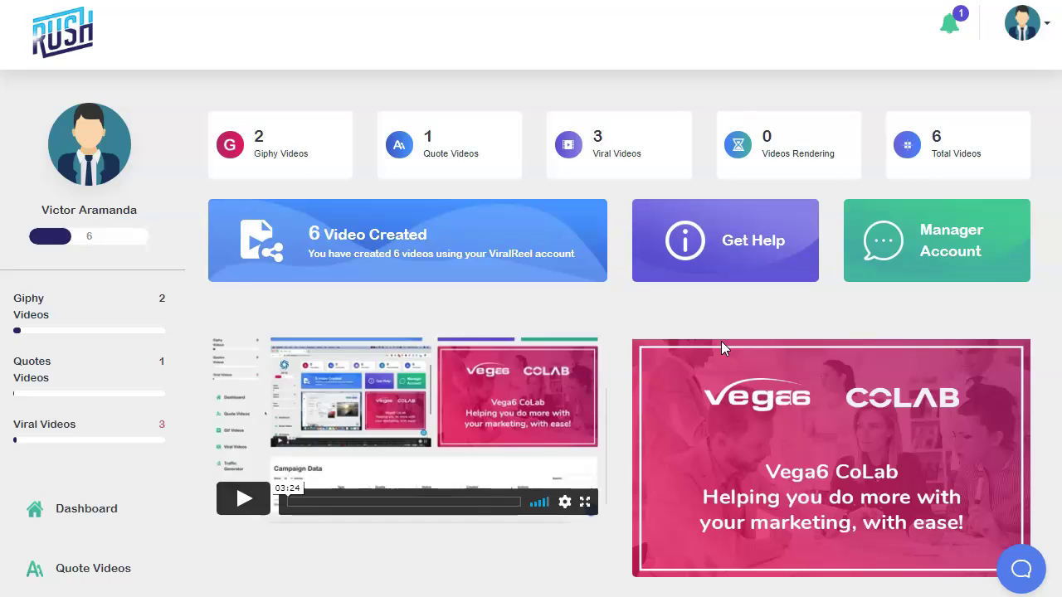
{"action": "scroll", "coordinate": [721, 343], "scroll_direction": "down", "scroll_amount": 4}
{"action": "left_click", "coordinate": [877, 493]}
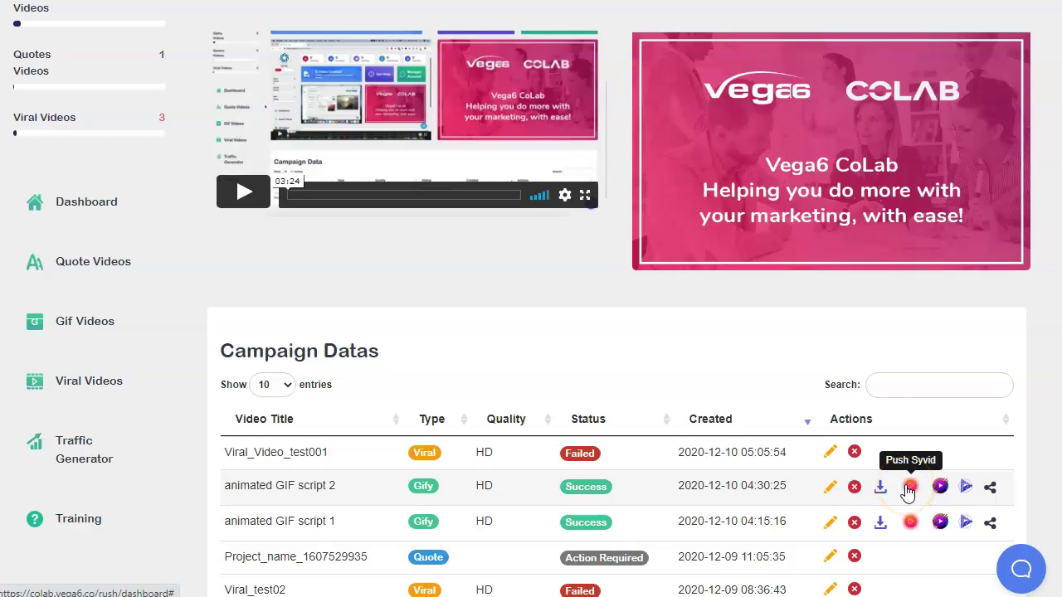
{"action": "left_click", "coordinate": [979, 493]}
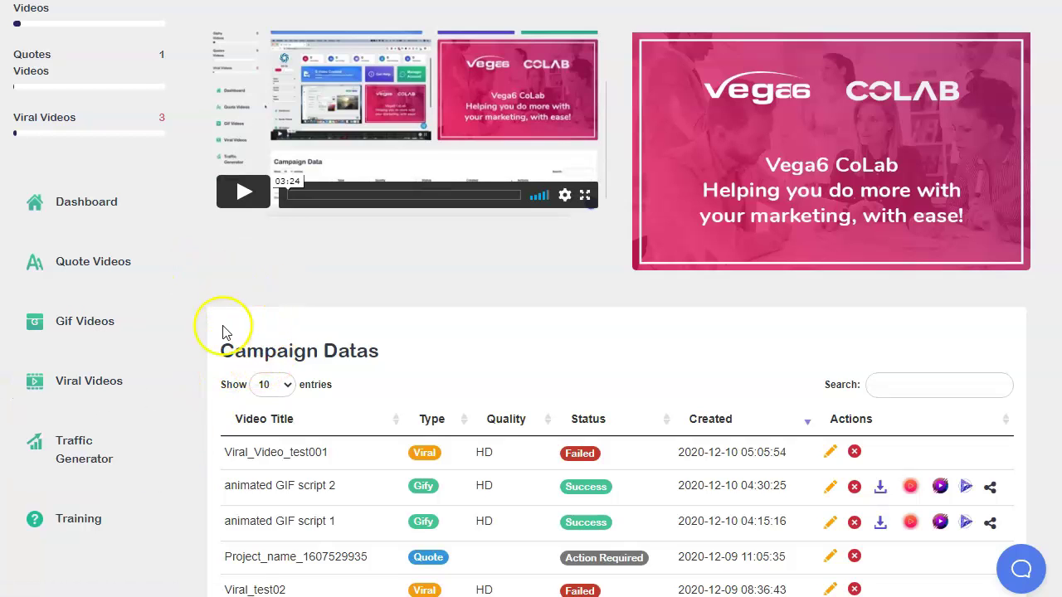
Step: Open the training page and look through the tutorial videos and PDF guides on quotes, GIF videos and viral videos
{"action": "left_click", "coordinate": [83, 523]}
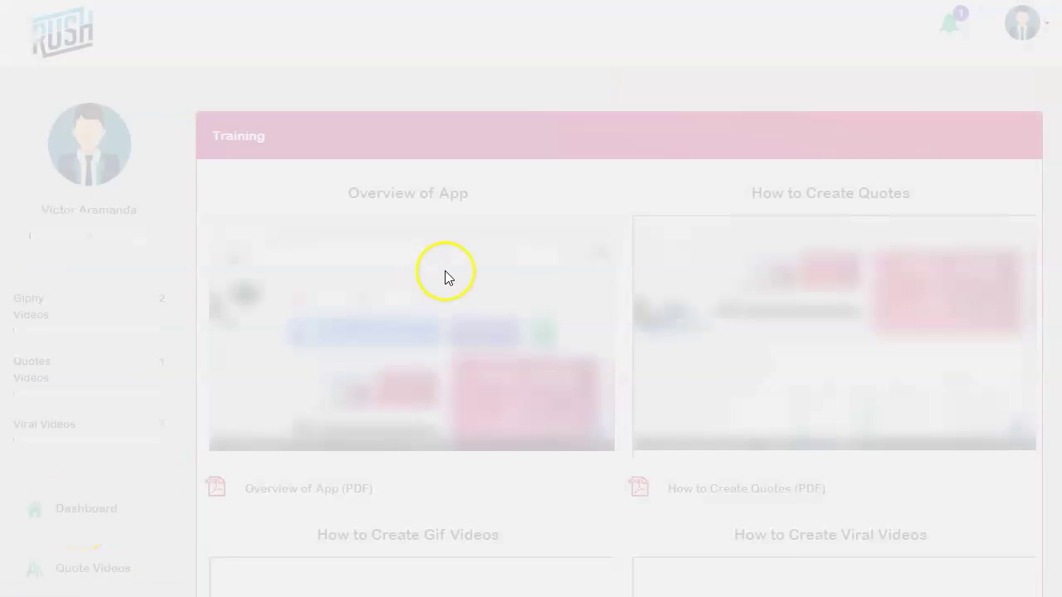
{"action": "scroll", "coordinate": [452, 349], "scroll_direction": "down", "scroll_amount": 3}
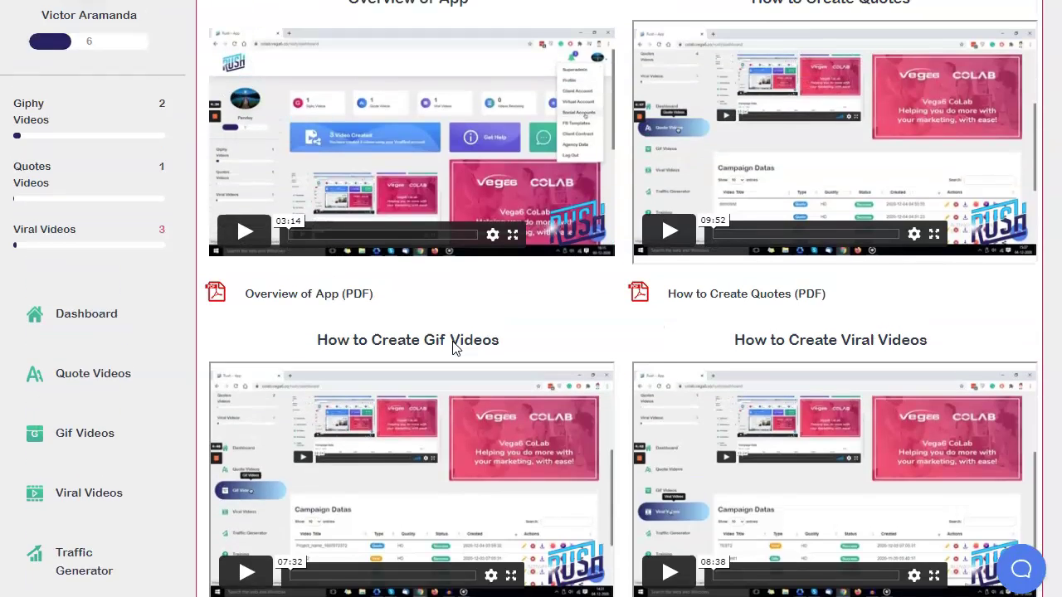
{"action": "scroll", "coordinate": [452, 341], "scroll_direction": "up", "scroll_amount": 2}
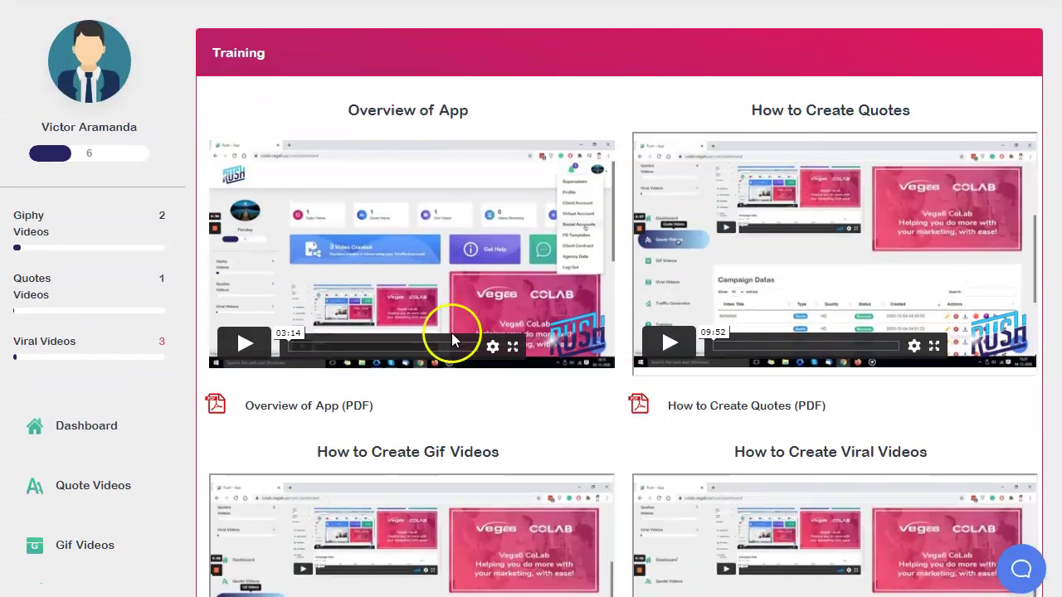
{"action": "scroll", "coordinate": [453, 265], "scroll_direction": "down", "scroll_amount": 3}
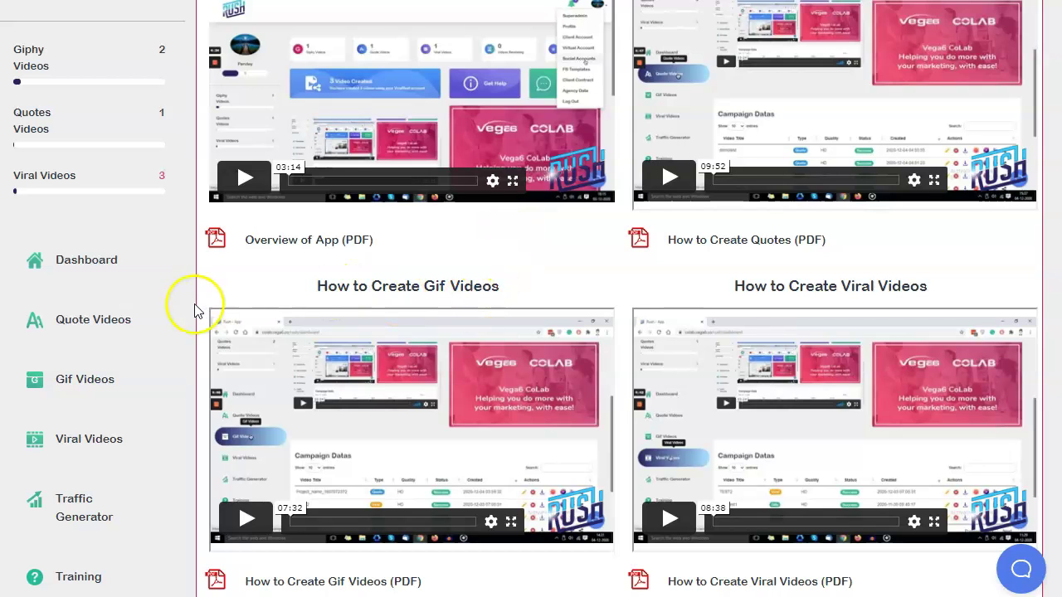
Step: Start a new quote video project and name it quoteTest001
{"action": "left_click", "coordinate": [82, 322]}
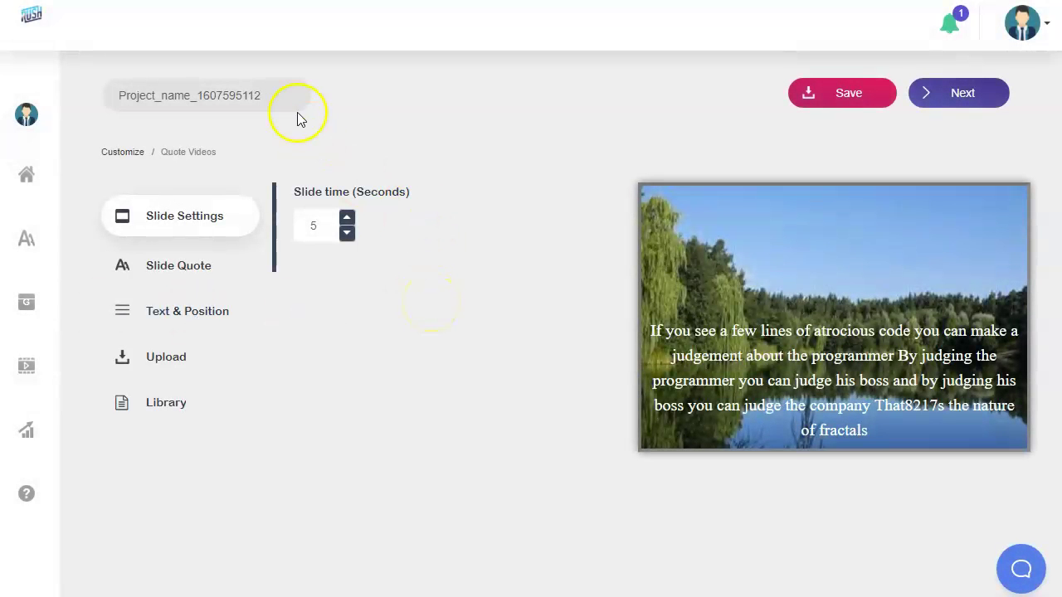
{"action": "left_click_drag", "start_coordinate": [297, 106], "coordinate": [71, 94]}
{"action": "type", "text": "quoteTest001"}
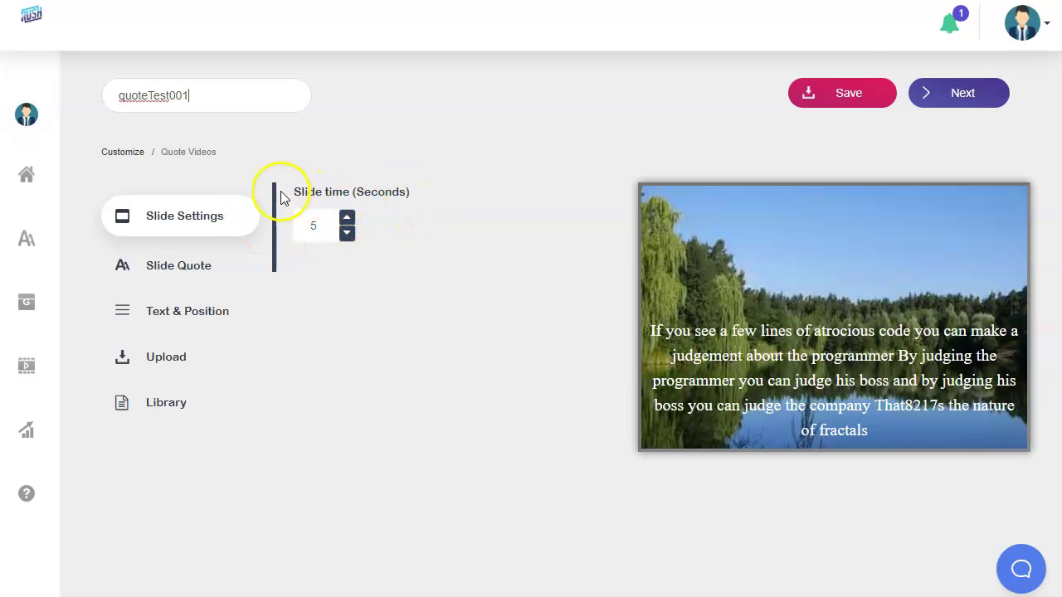
Step: Refresh the first quote slide to give it a different background
{"action": "scroll", "coordinate": [314, 320], "scroll_direction": "down", "scroll_amount": 3}
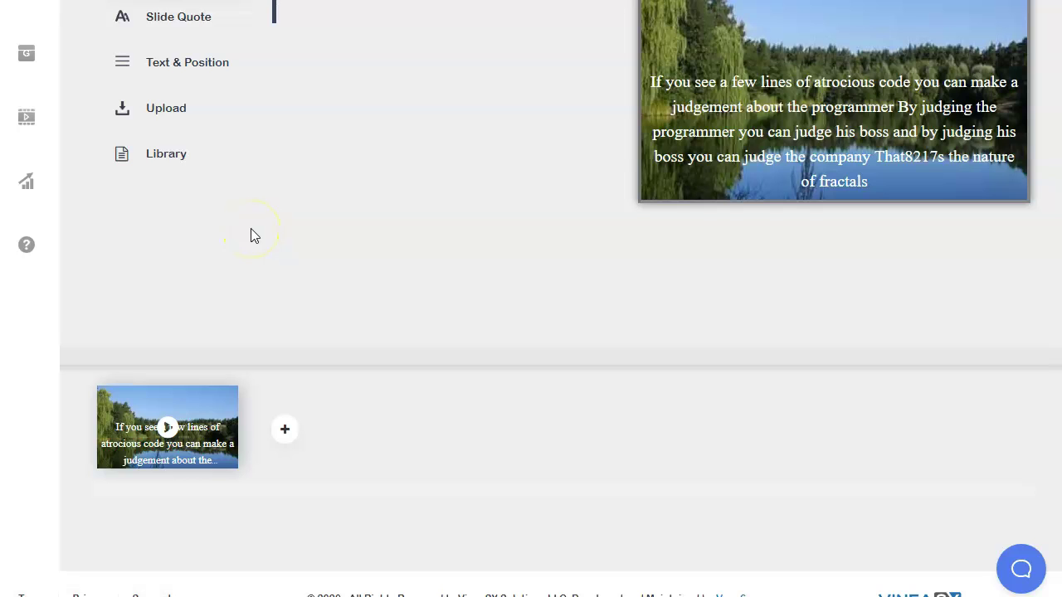
{"action": "scroll", "coordinate": [253, 236], "scroll_direction": "up", "scroll_amount": 3}
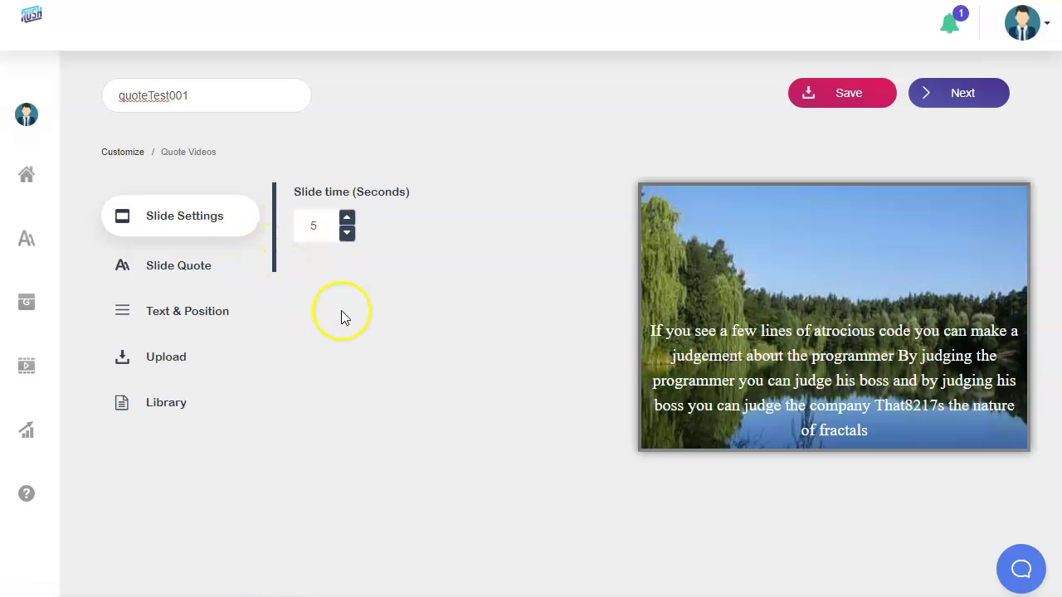
{"action": "scroll", "coordinate": [348, 328], "scroll_direction": "down", "scroll_amount": 3}
{"action": "mouse_move", "coordinate": [177, 374]}
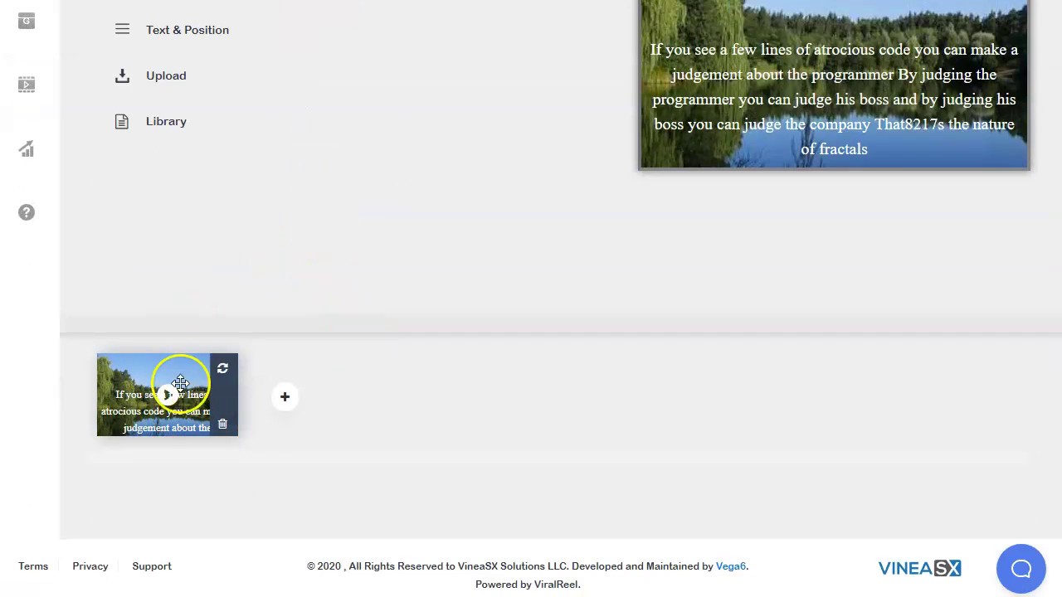
{"action": "left_click", "coordinate": [223, 373]}
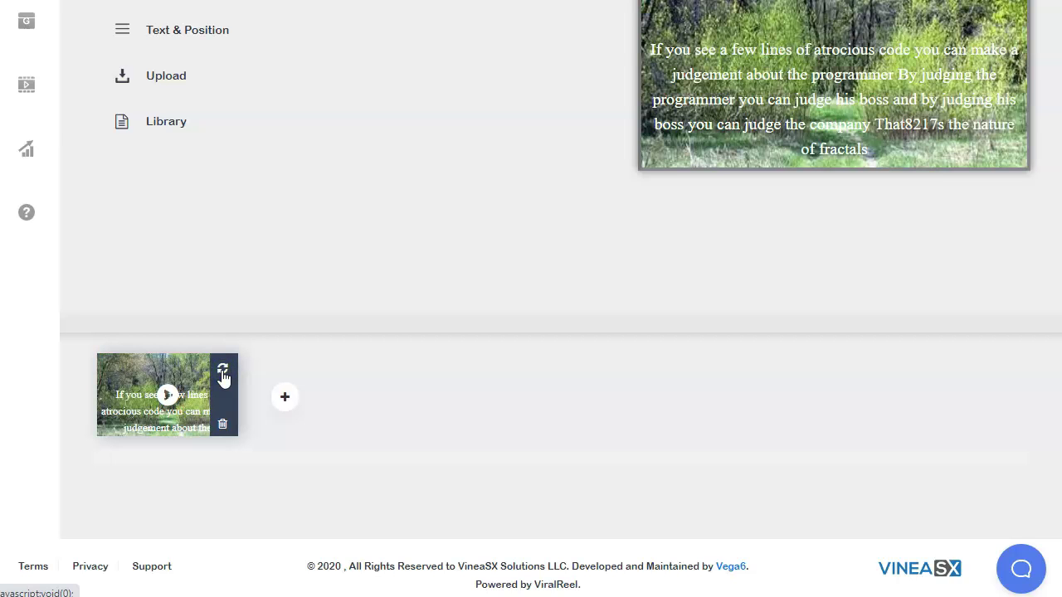
Step: Set the first slide's text background color to #827070 with an opacity of 0.6
{"action": "scroll", "coordinate": [360, 254], "scroll_direction": "up", "scroll_amount": 2}
{"action": "left_click", "coordinate": [166, 190]}
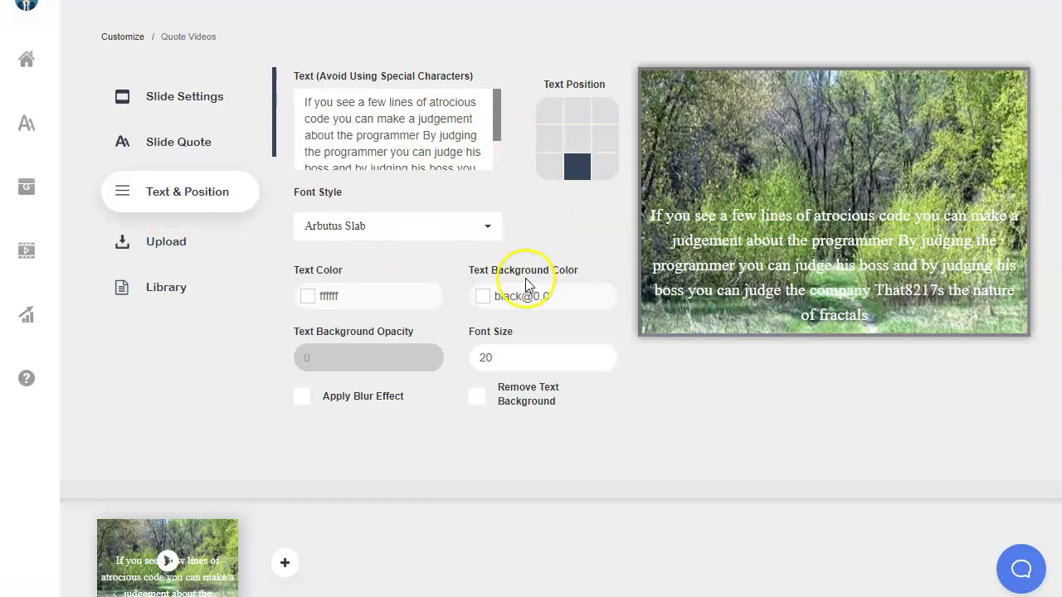
{"action": "left_click", "coordinate": [481, 296]}
{"action": "left_click", "coordinate": [488, 349]}
{"action": "left_click_drag", "start_coordinate": [488, 349], "coordinate": [487, 372]}
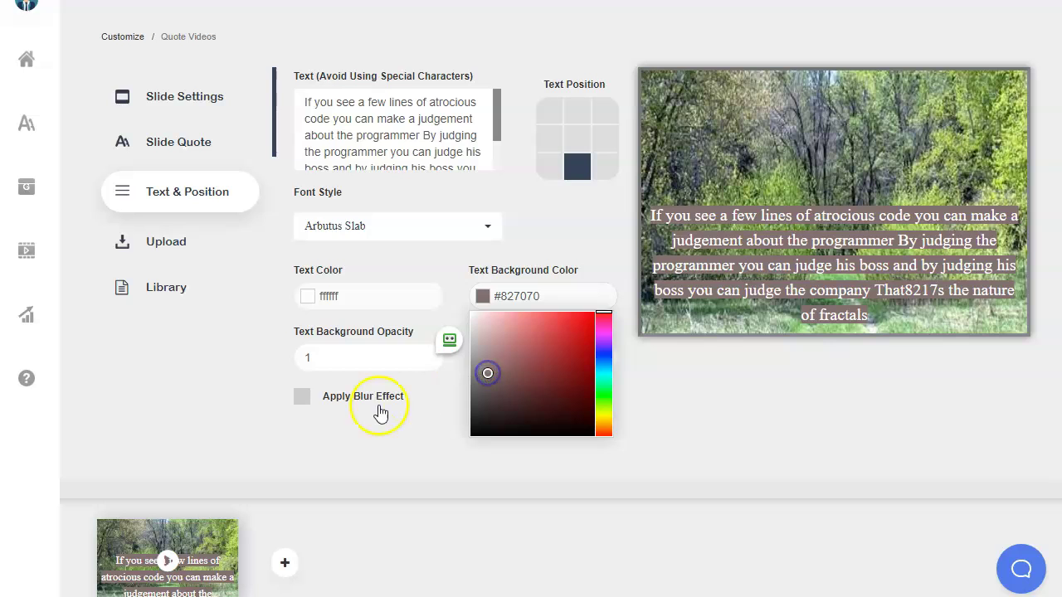
{"action": "left_click", "coordinate": [423, 364]}
{"action": "left_click", "coordinate": [425, 362]}
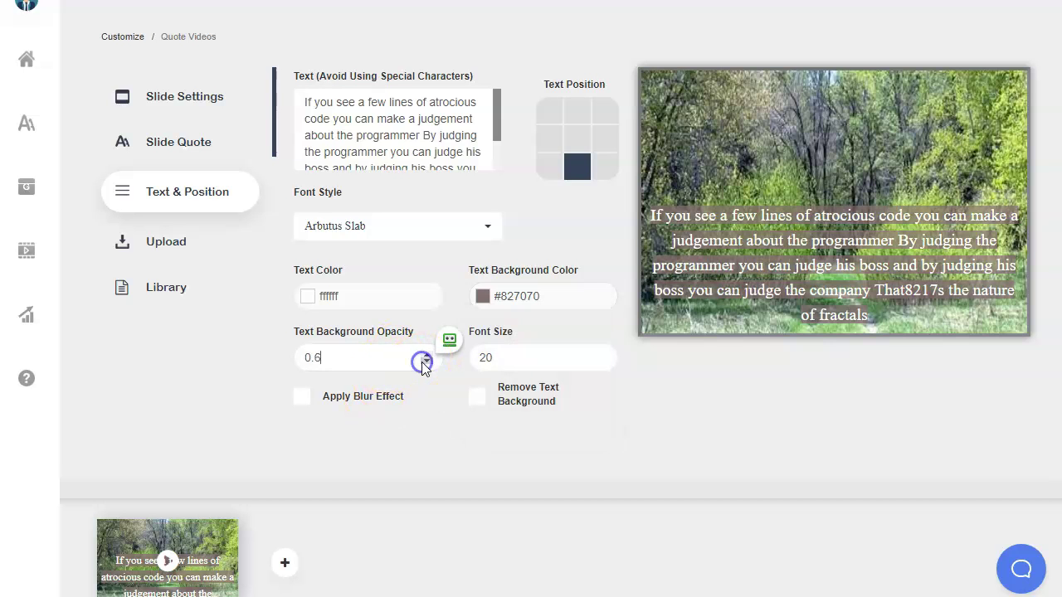
{"action": "left_click", "coordinate": [425, 362]}
{"action": "left_click", "coordinate": [426, 362]}
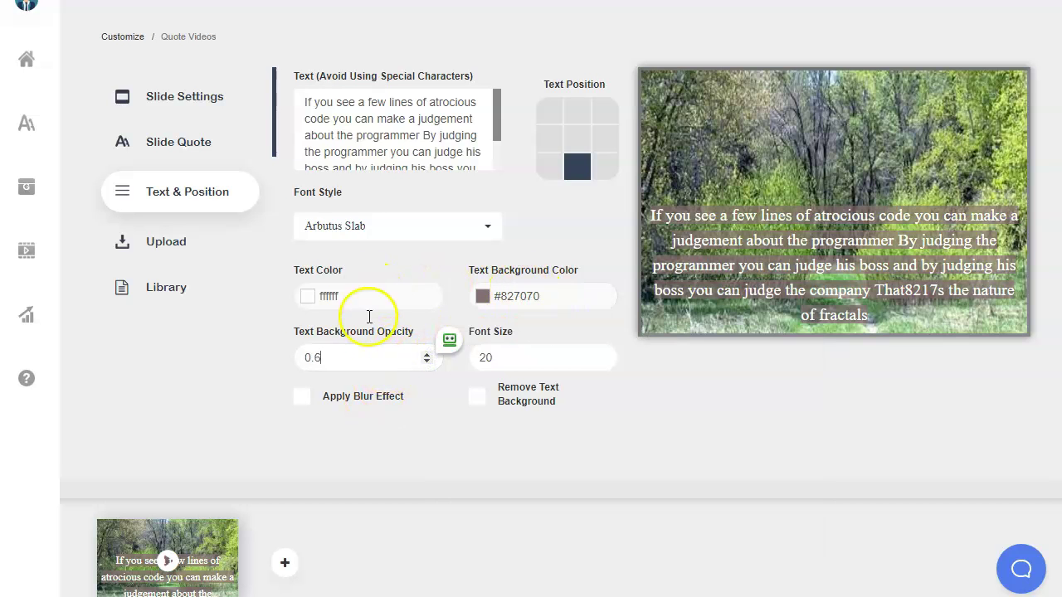
Step: Set the font size of the first slide's quote to 23
{"action": "left_click", "coordinate": [523, 355]}
{"action": "left_click", "coordinate": [602, 361]}
{"action": "left_click", "coordinate": [603, 355]}
{"action": "left_click", "coordinate": [603, 354]}
{"action": "left_click", "coordinate": [602, 355]}
{"action": "left_click", "coordinate": [602, 354]}
Step: Add a second quote slide after the first and look over its quote and text settings
{"action": "scroll", "coordinate": [357, 423], "scroll_direction": "down", "scroll_amount": 2}
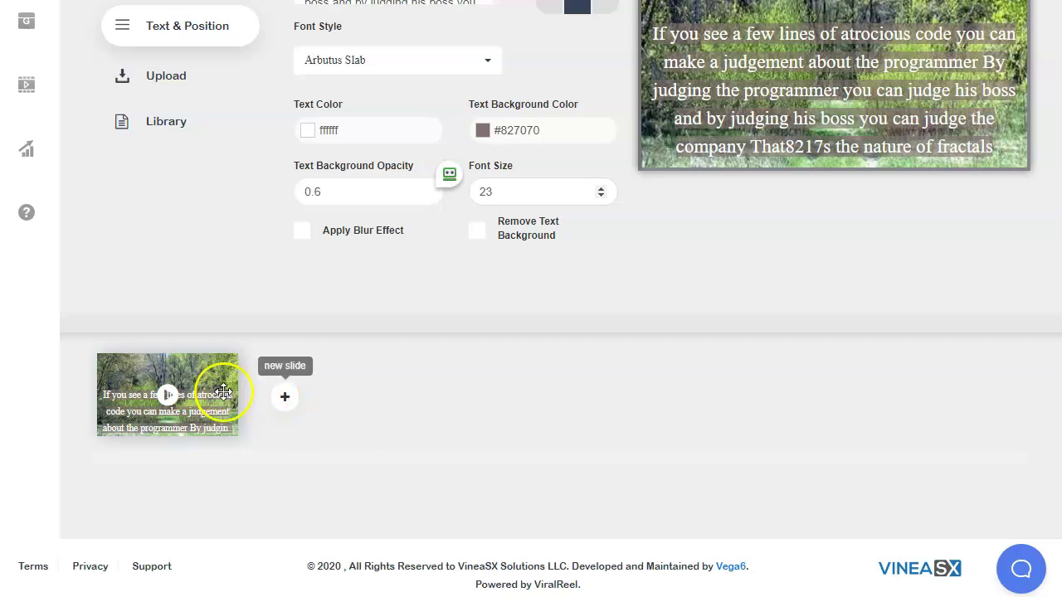
{"action": "left_click", "coordinate": [285, 399]}
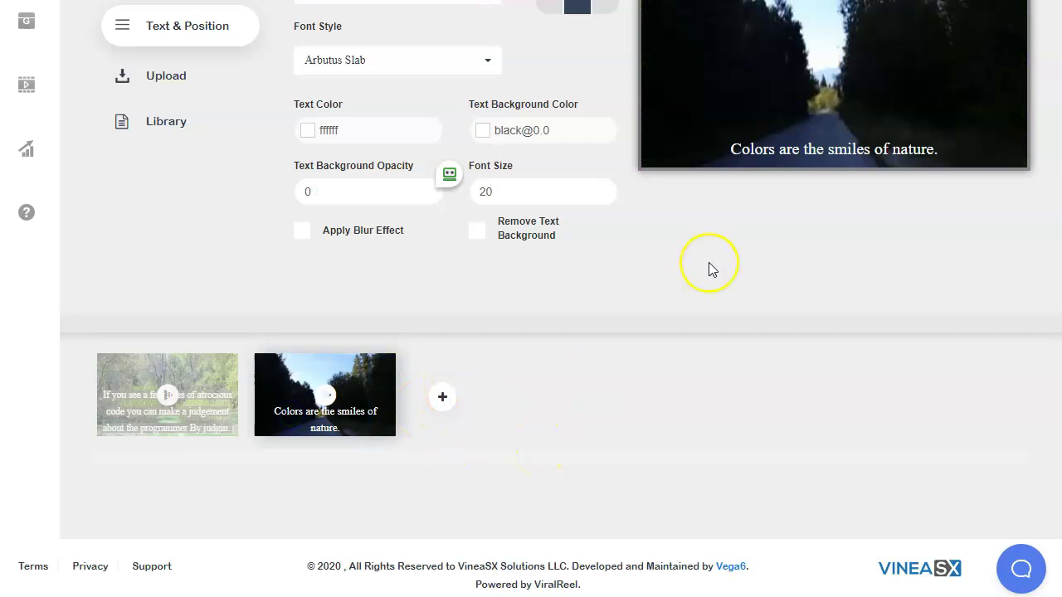
{"action": "scroll", "coordinate": [706, 261], "scroll_direction": "up", "scroll_amount": 2}
{"action": "scroll", "coordinate": [708, 267], "scroll_direction": "down", "scroll_amount": 1}
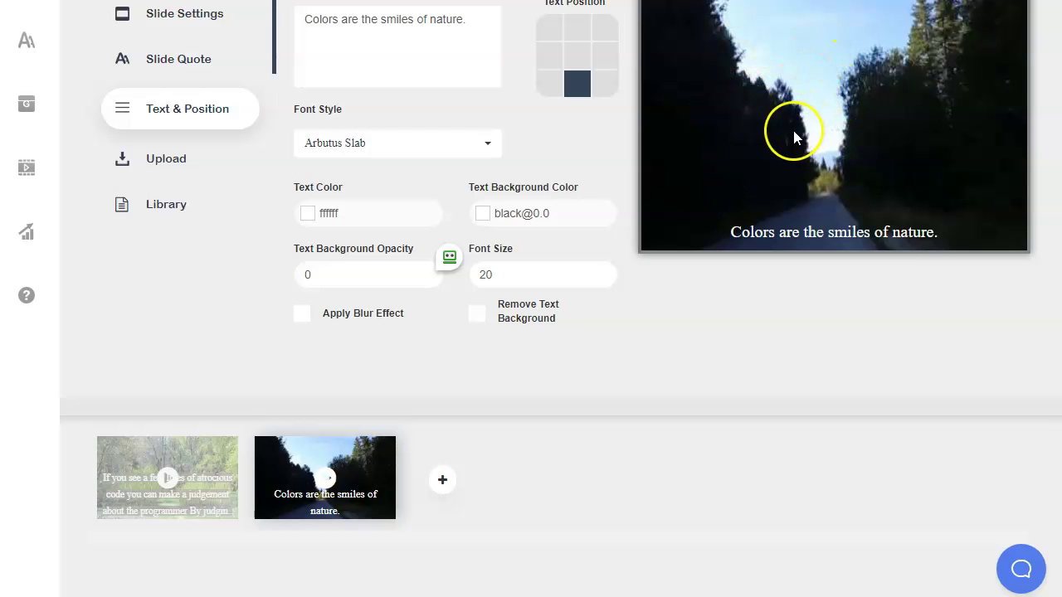
{"action": "mouse_move", "coordinate": [289, 475]}
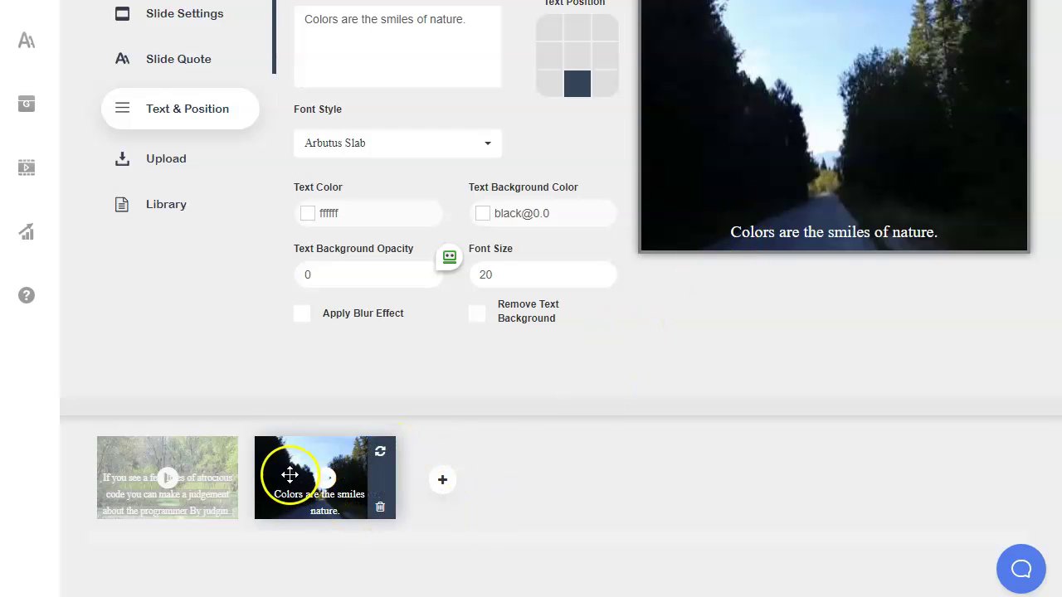
Step: Search the media library for "color land" images for the second slide
{"action": "left_click", "coordinate": [182, 207]}
{"action": "scroll", "coordinate": [358, 65], "scroll_direction": "up", "scroll_amount": 2}
{"action": "left_click", "coordinate": [354, 175]}
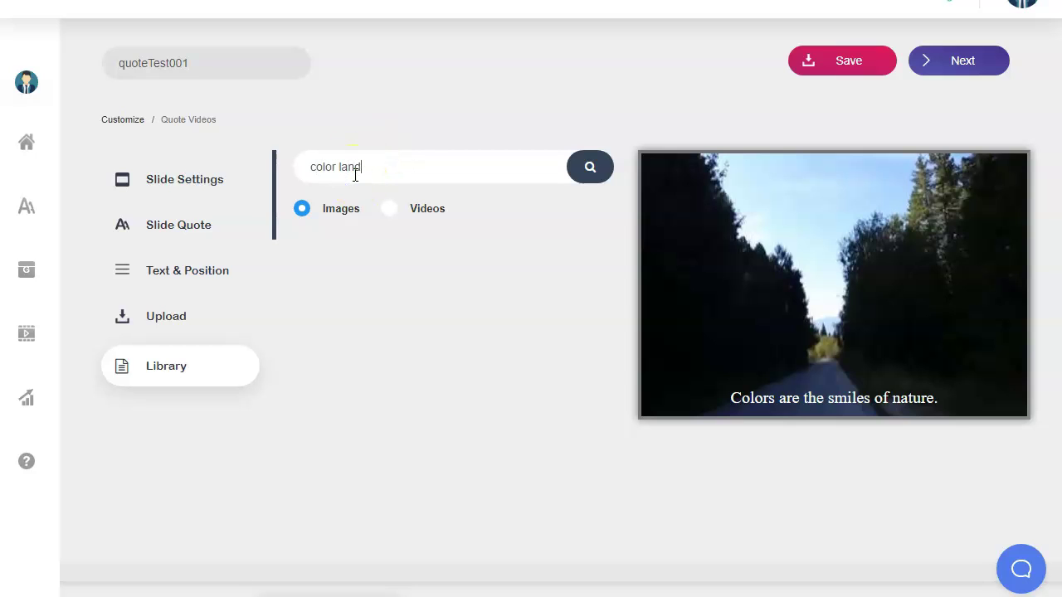
{"action": "key", "text": "Return"}
Step: Try several library images on the second slide and choose the yellow butterfly among red flowers as its background
{"action": "left_click", "coordinate": [333, 276]}
{"action": "left_click", "coordinate": [470, 301]}
{"action": "left_click", "coordinate": [375, 358]}
{"action": "left_click", "coordinate": [470, 358]}
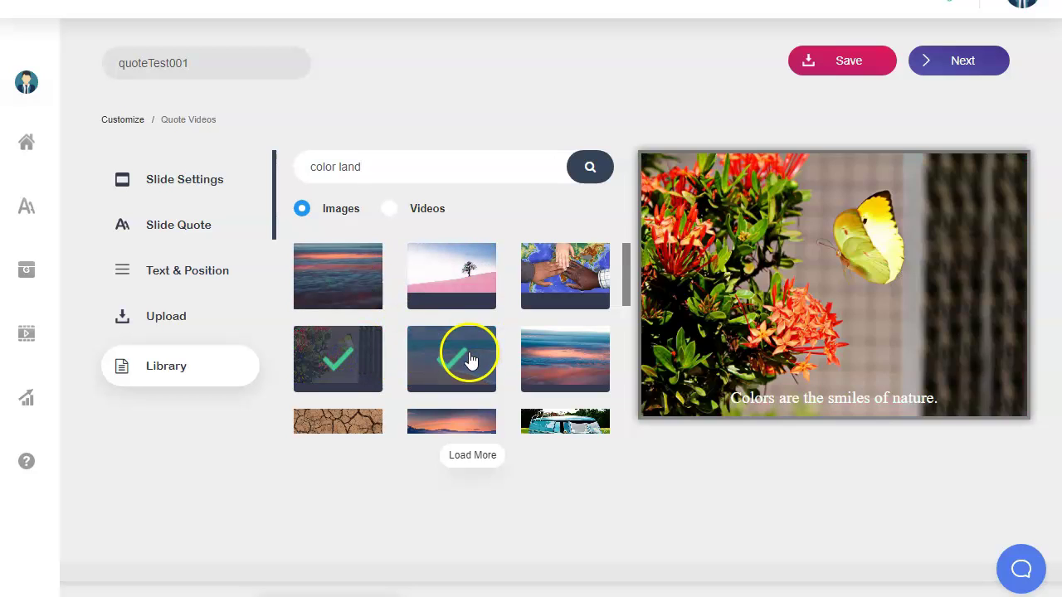
{"action": "left_click", "coordinate": [545, 357]}
{"action": "left_click", "coordinate": [440, 355]}
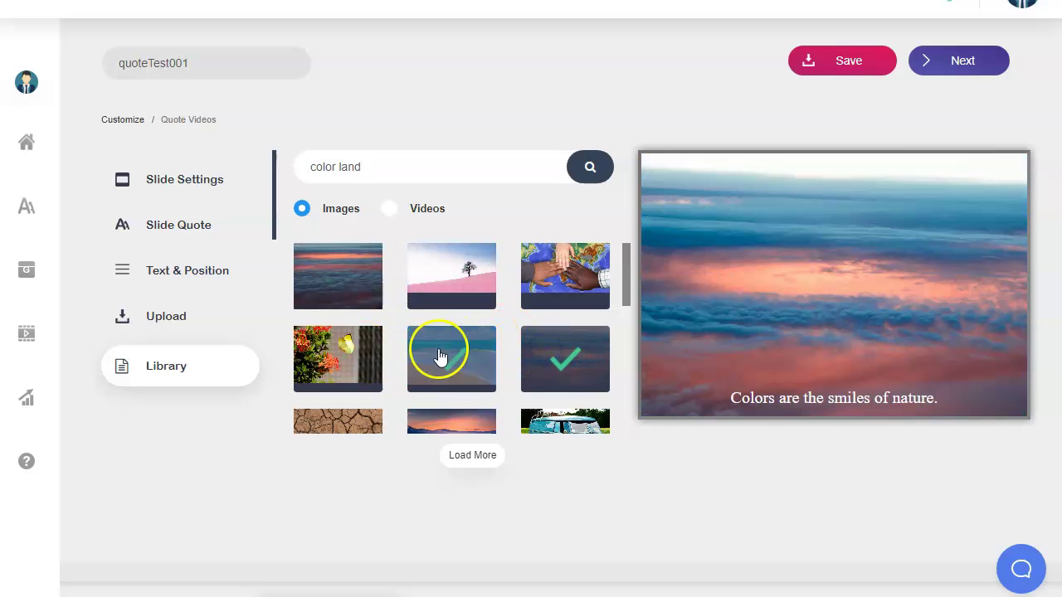
{"action": "scroll", "coordinate": [397, 357], "scroll_direction": "down", "scroll_amount": 1}
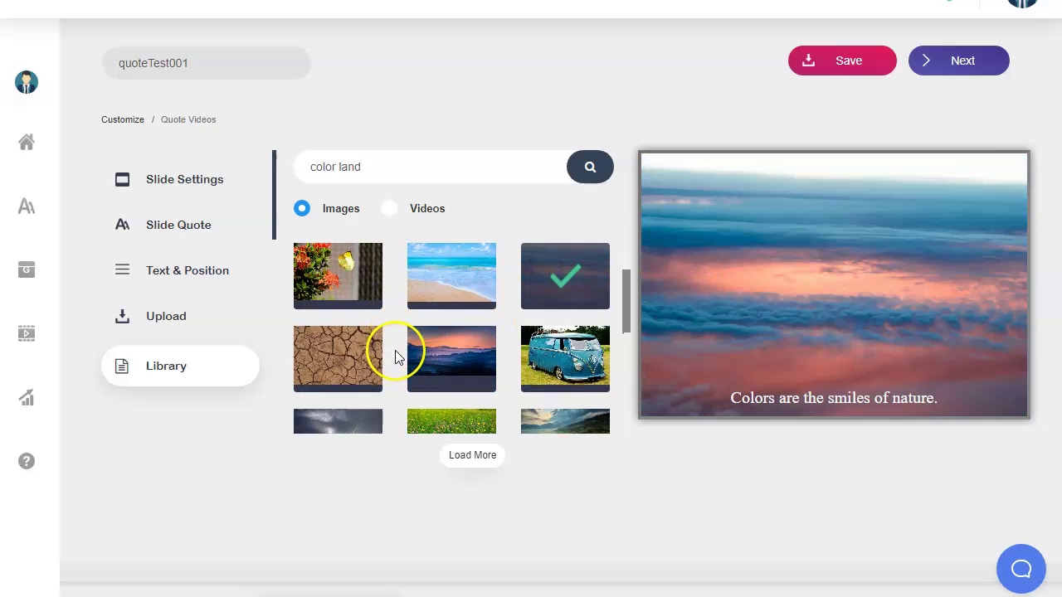
{"action": "left_click", "coordinate": [359, 281]}
Step: Set the font size of the second slide's quote to 31
{"action": "left_click", "coordinate": [162, 266]}
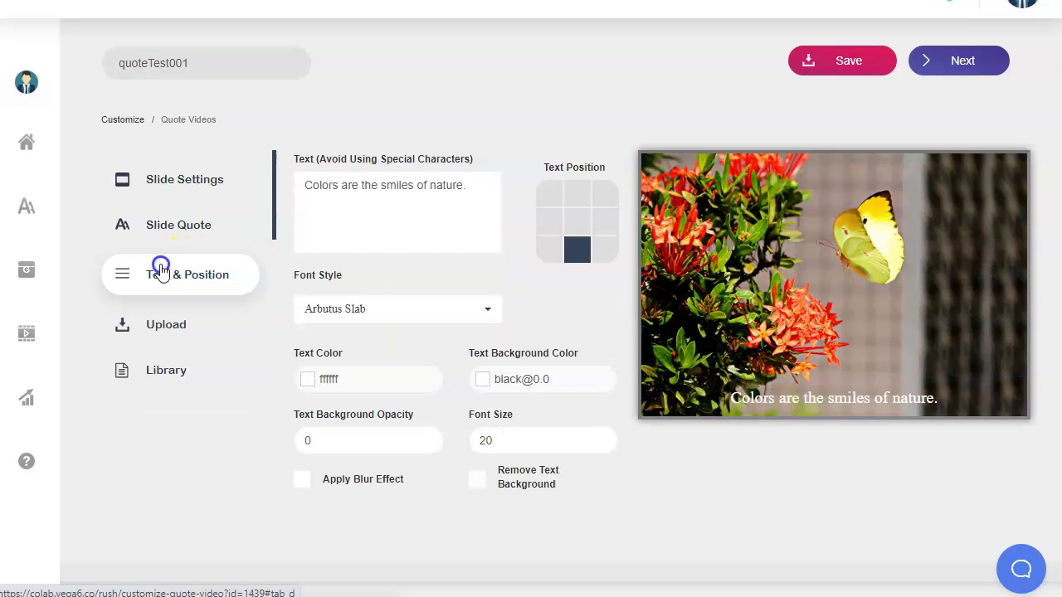
{"action": "left_click", "coordinate": [601, 437]}
{"action": "left_click", "coordinate": [601, 437]}
{"action": "left_click", "coordinate": [601, 437]}
{"action": "left_click", "coordinate": [601, 438]}
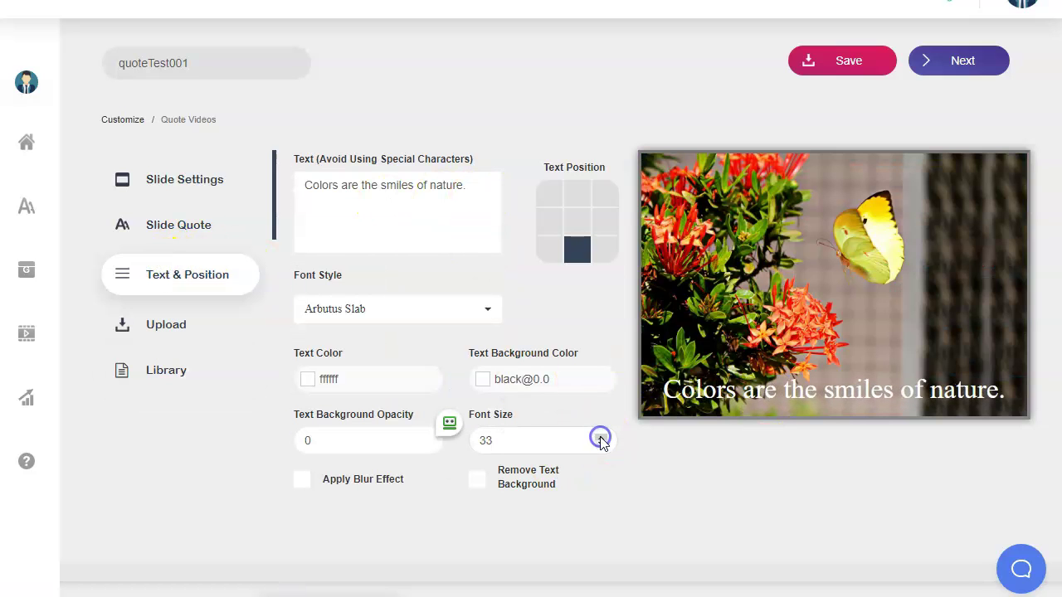
Step: Add a third quote slide and shuffle its background media to the teal circuit board visual
{"action": "scroll", "coordinate": [608, 449], "scroll_direction": "down", "scroll_amount": 3}
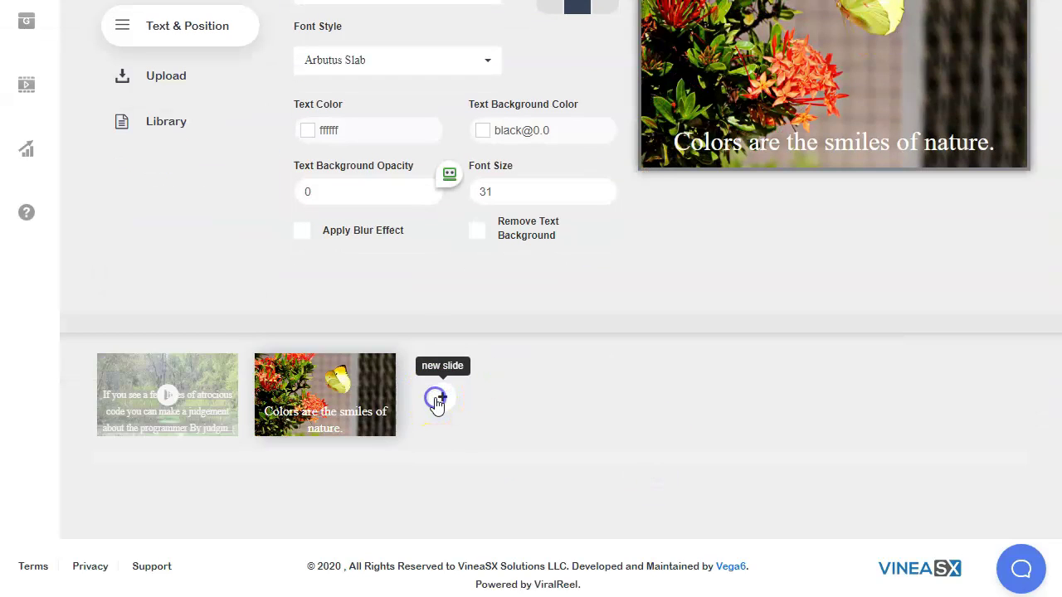
{"action": "left_click", "coordinate": [438, 404]}
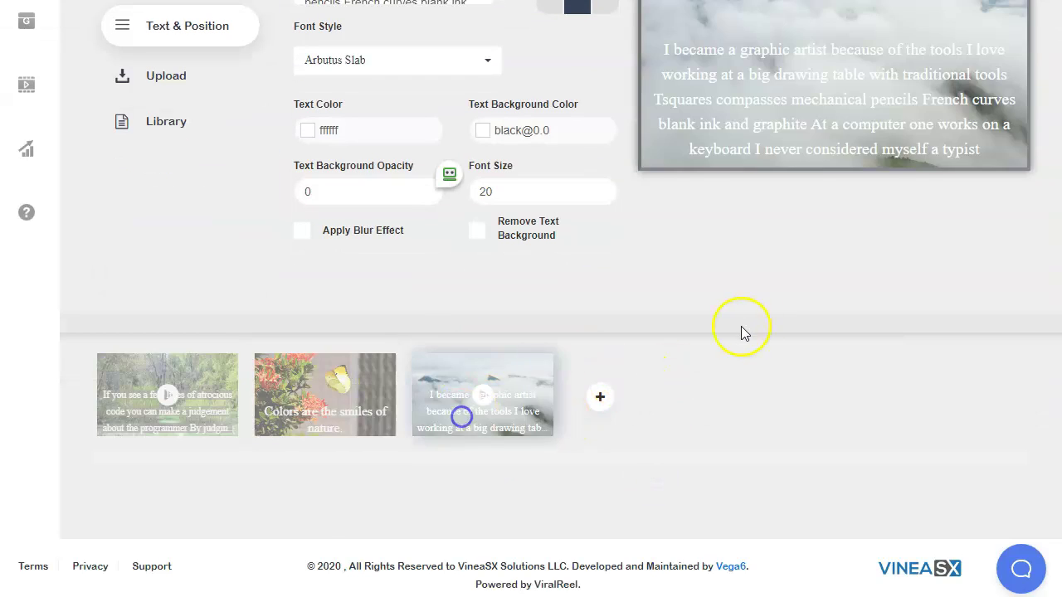
{"action": "scroll", "coordinate": [627, 477], "scroll_direction": "up", "scroll_amount": 1}
{"action": "left_click", "coordinate": [539, 446]}
{"action": "left_click", "coordinate": [539, 446]}
{"action": "left_click", "coordinate": [540, 445]}
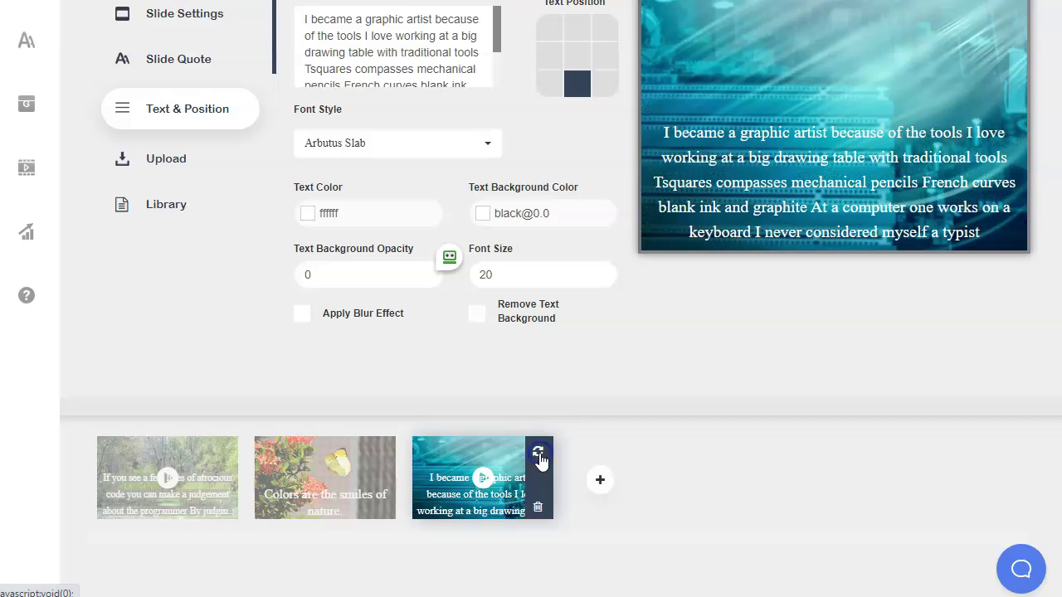
Step: Search the quotes for "happy" and add "Good design keeps the user happy the manufacturer in the black and the aesthete unoffended" to the third slide
{"action": "scroll", "coordinate": [463, 99], "scroll_direction": "up", "scroll_amount": 1}
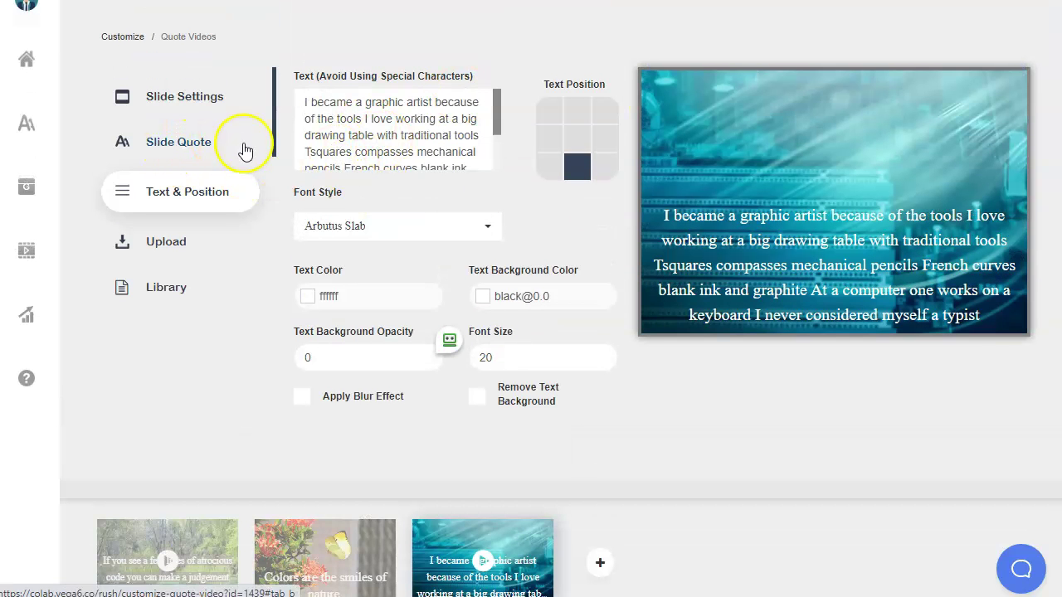
{"action": "left_click", "coordinate": [178, 142]}
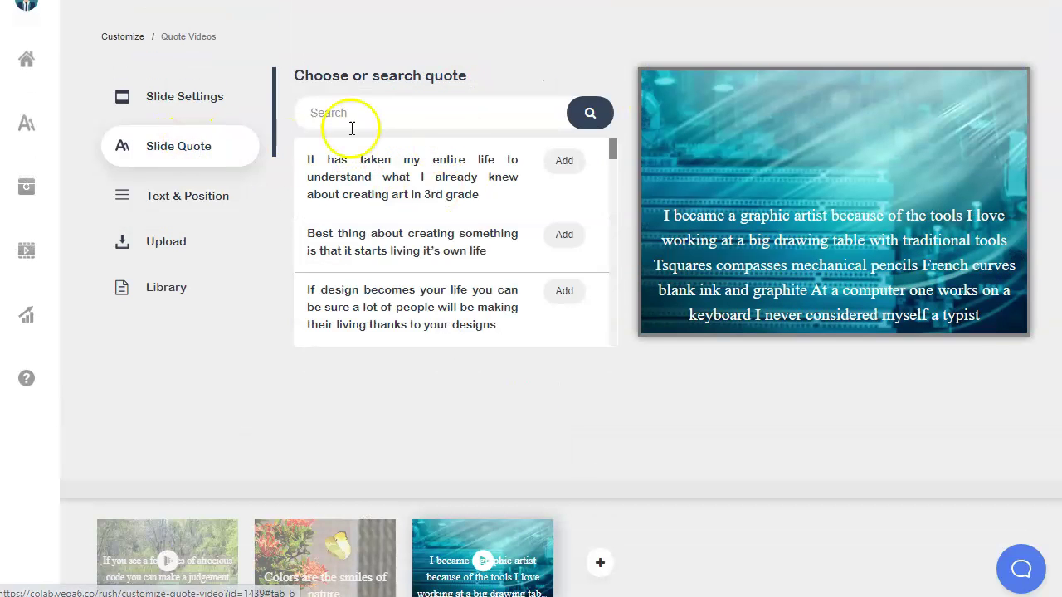
{"action": "left_click", "coordinate": [373, 113]}
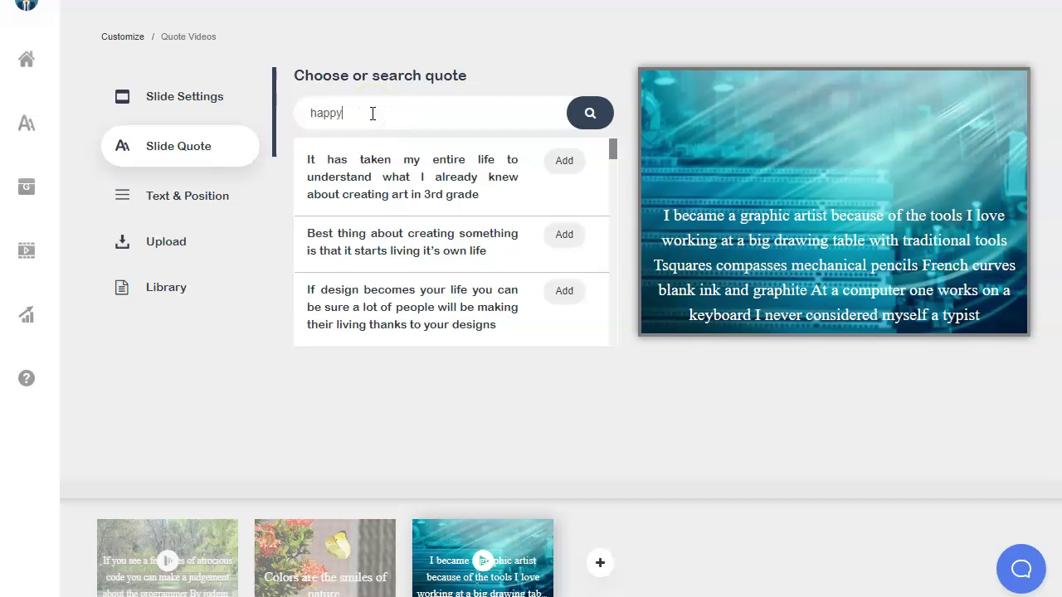
{"action": "key", "text": "Return"}
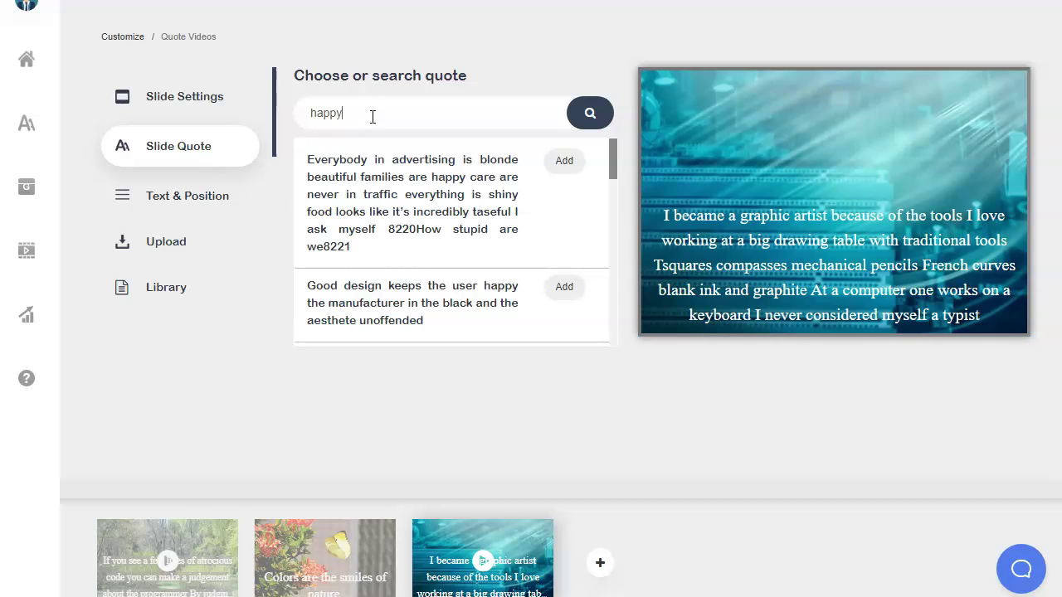
{"action": "scroll", "coordinate": [564, 369], "scroll_direction": "down", "scroll_amount": 1}
{"action": "left_click", "coordinate": [433, 224]}
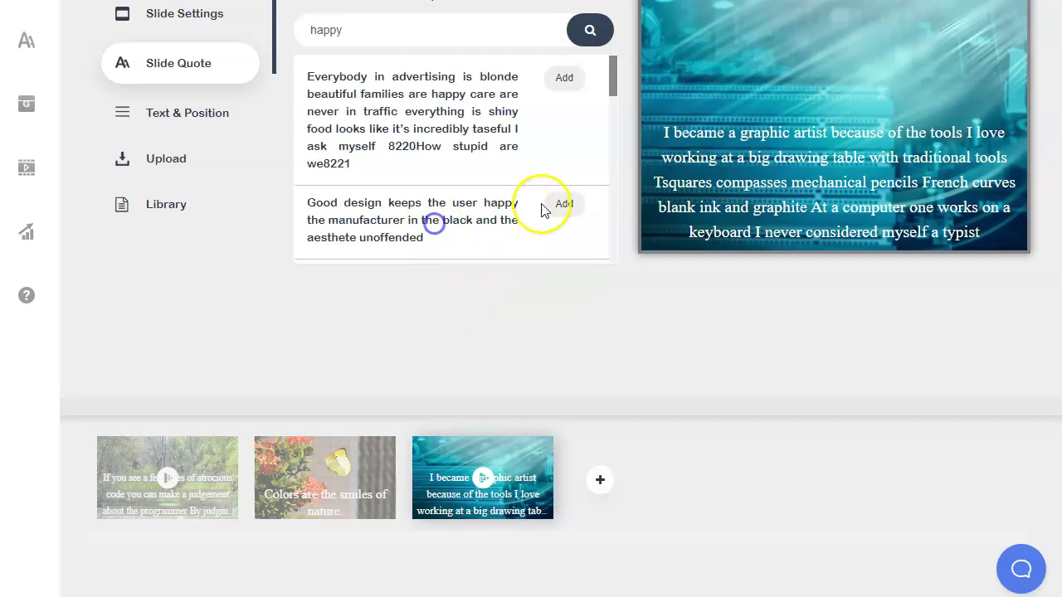
{"action": "left_click", "coordinate": [548, 206]}
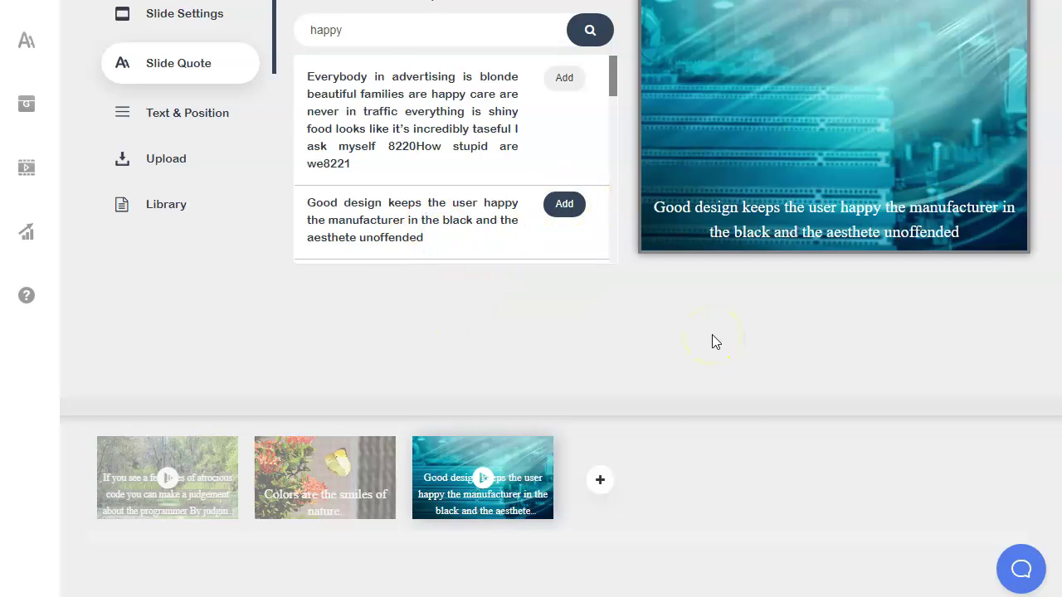
Step: Proceed from the slides through the logo and watermark options to the project's audio stage
{"action": "scroll", "coordinate": [711, 332], "scroll_direction": "up", "scroll_amount": 3}
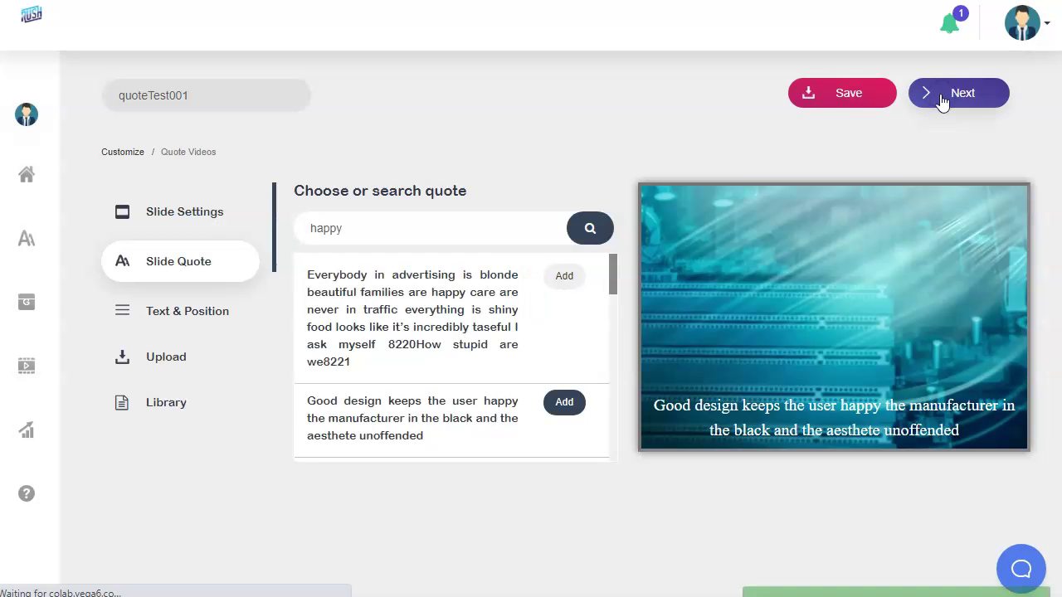
{"action": "left_click", "coordinate": [922, 100]}
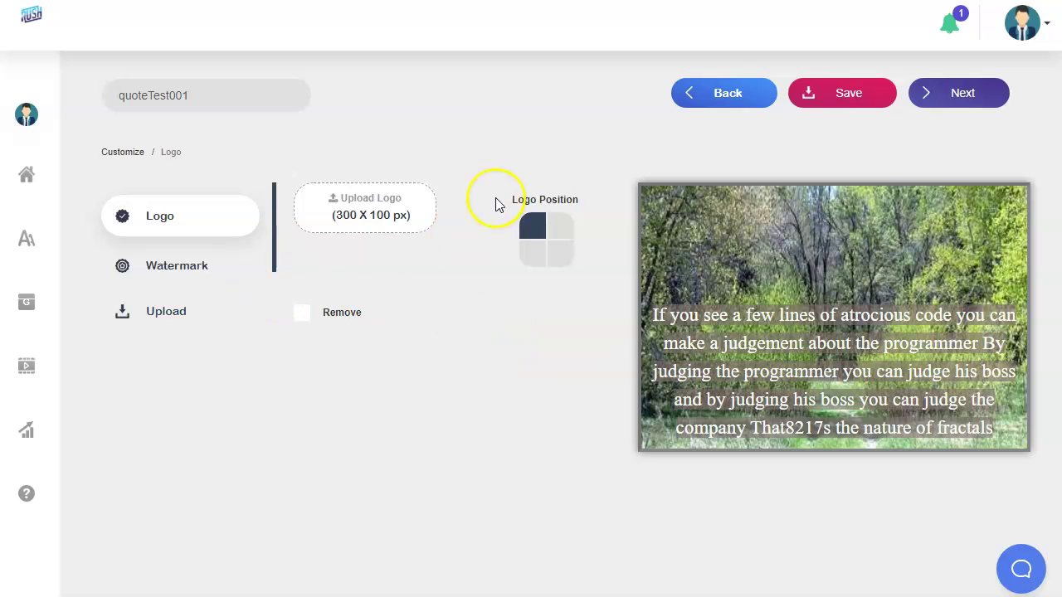
{"action": "left_click", "coordinate": [187, 267]}
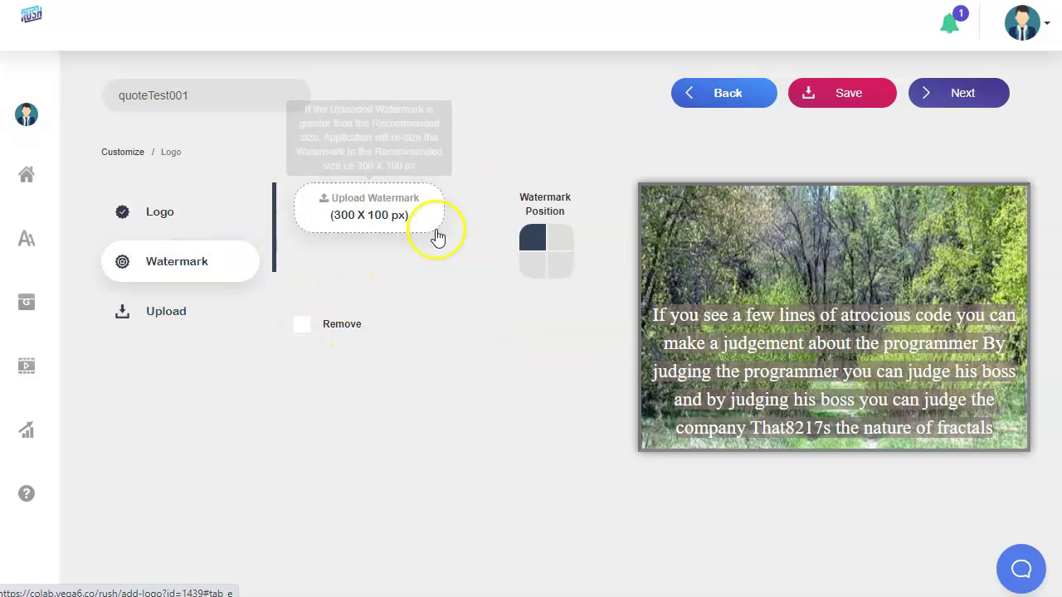
{"action": "left_click", "coordinate": [361, 209]}
{"action": "left_click", "coordinate": [212, 170]}
{"action": "left_click", "coordinate": [498, 40]}
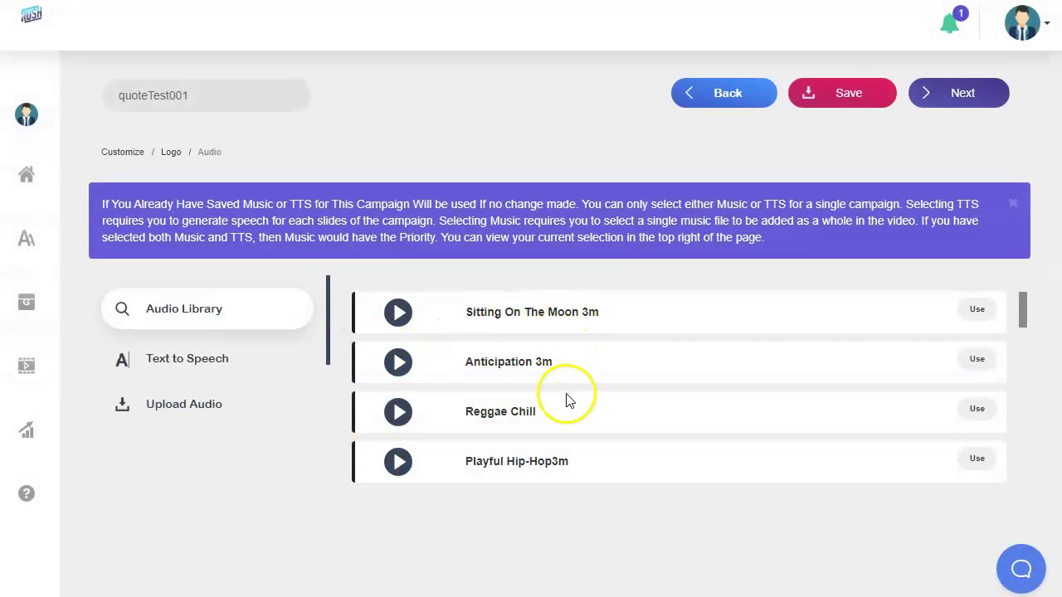
Step: Open the text-to-speech options for the first slide and set the language to English, US
{"action": "left_click", "coordinate": [170, 363]}
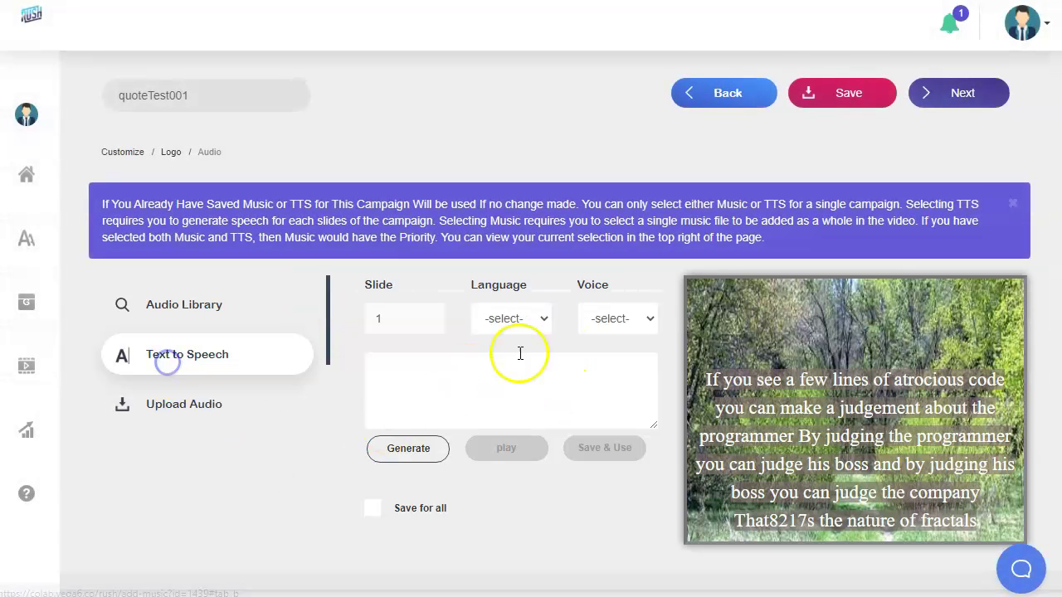
{"action": "scroll", "coordinate": [487, 379], "scroll_direction": "down", "scroll_amount": 1}
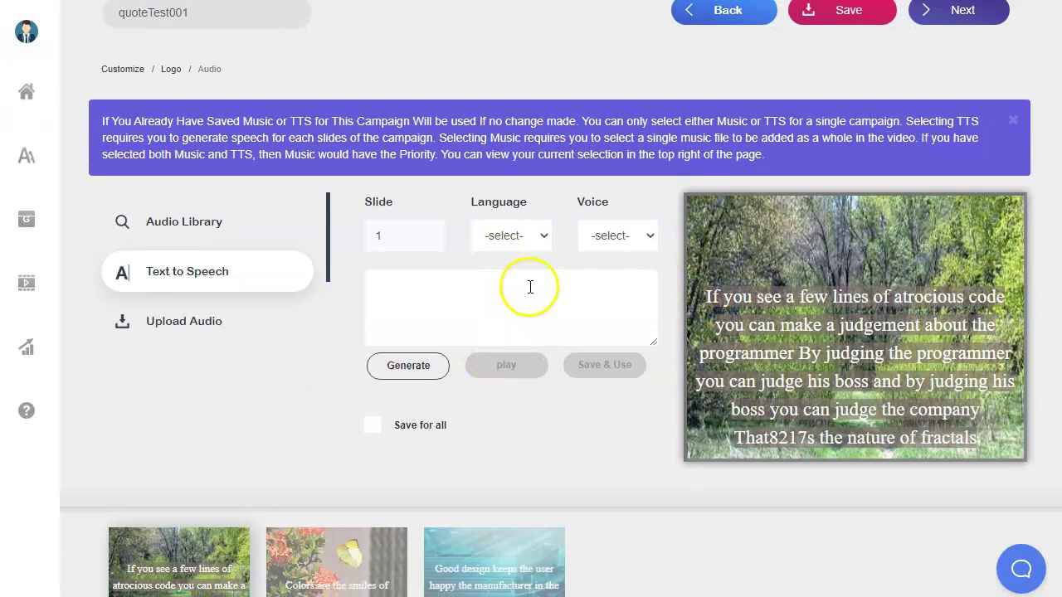
{"action": "left_click", "coordinate": [544, 235]}
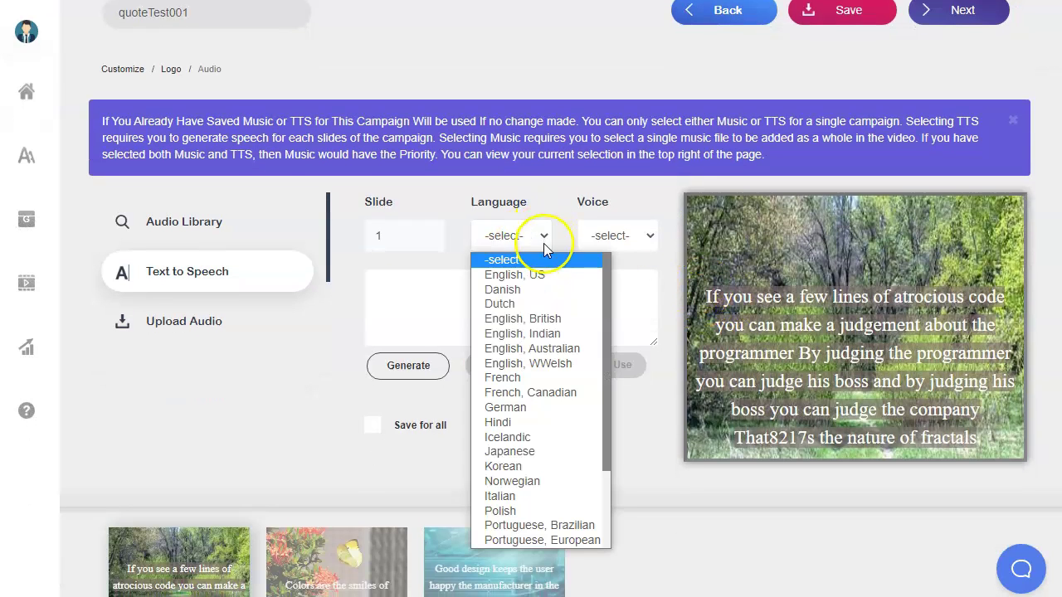
{"action": "left_click", "coordinate": [531, 275]}
Step: Copy the first slide's quote into the speech text and correct "That8217s" to "That's"
{"action": "left_click_drag", "start_coordinate": [704, 303], "coordinate": [988, 450]}
{"action": "key", "text": "ctrl+c"}
{"action": "left_click", "coordinate": [574, 344]}
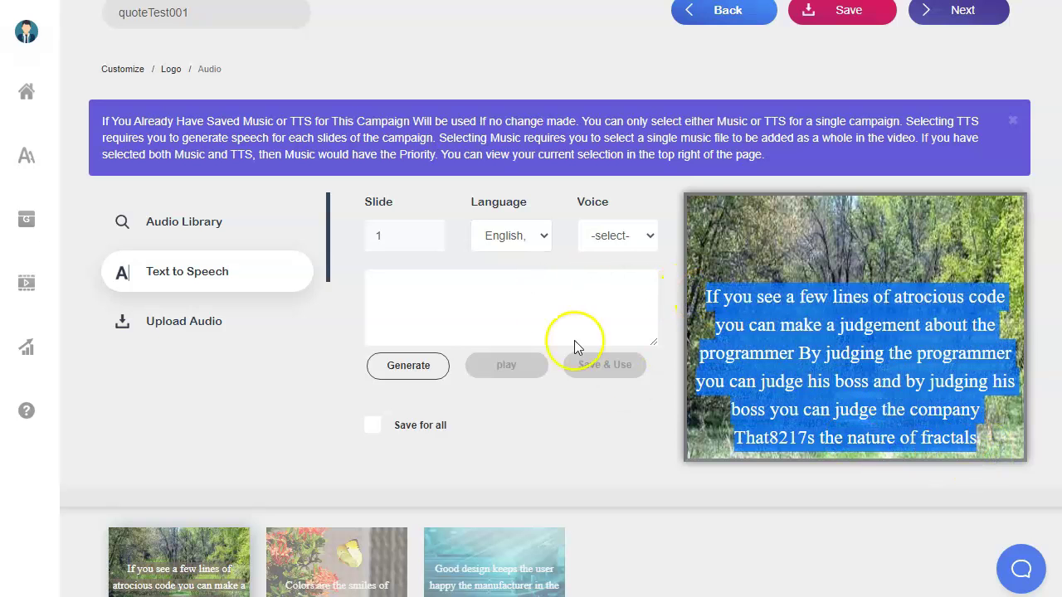
{"action": "key", "text": "ctrl+v"}
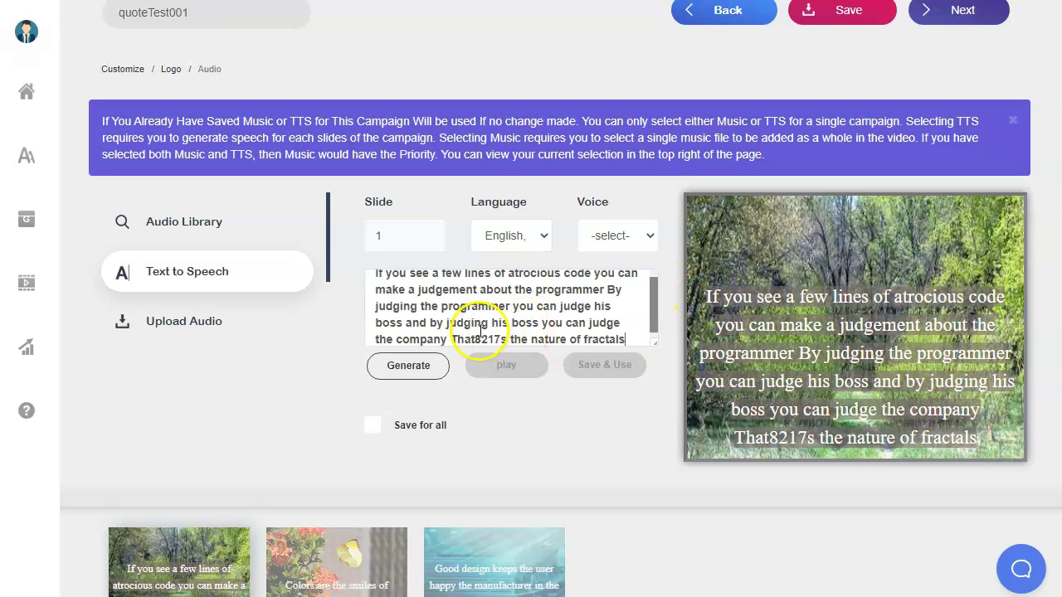
{"action": "key", "text": "Delete"}
{"action": "key", "text": "Delete"}
{"action": "key", "text": "Delete"}
{"action": "key", "text": "Delete"}
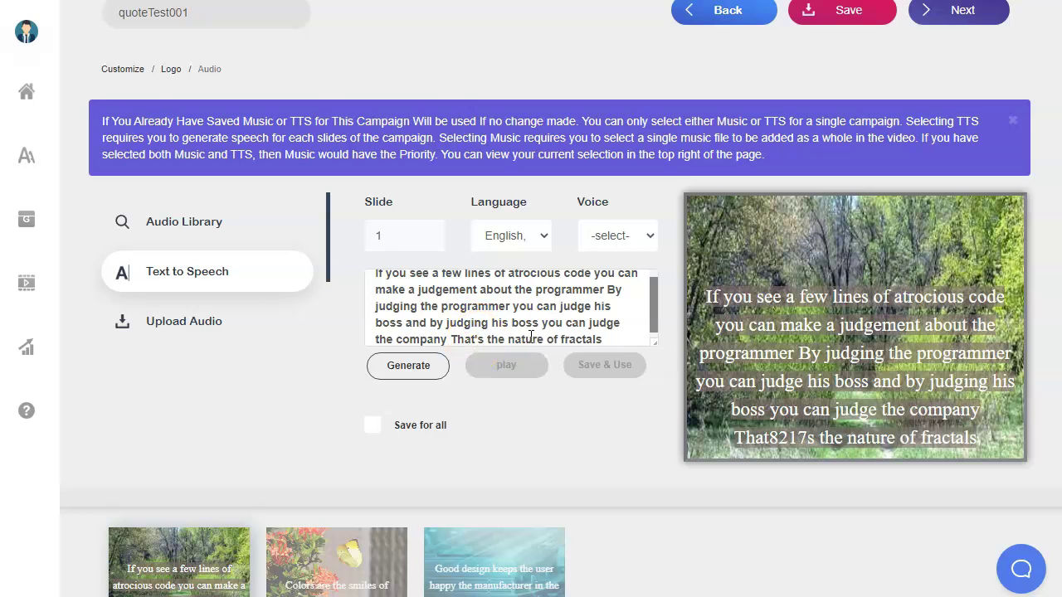
Step: Generate the first slide's speech with the Joanna (female) voice, preview it, and save it for use
{"action": "left_click", "coordinate": [632, 236]}
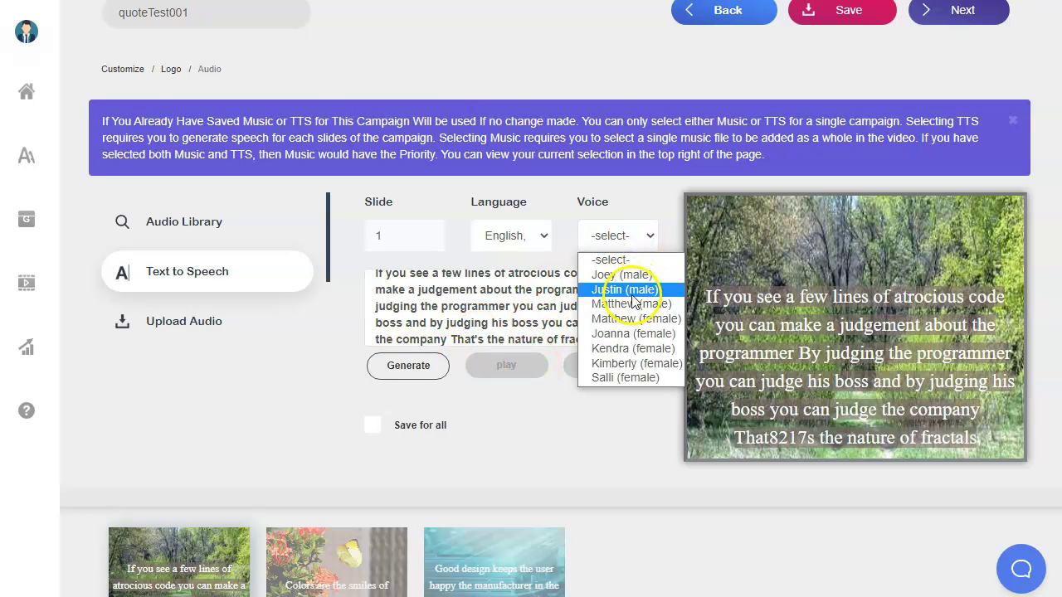
{"action": "left_click", "coordinate": [614, 333]}
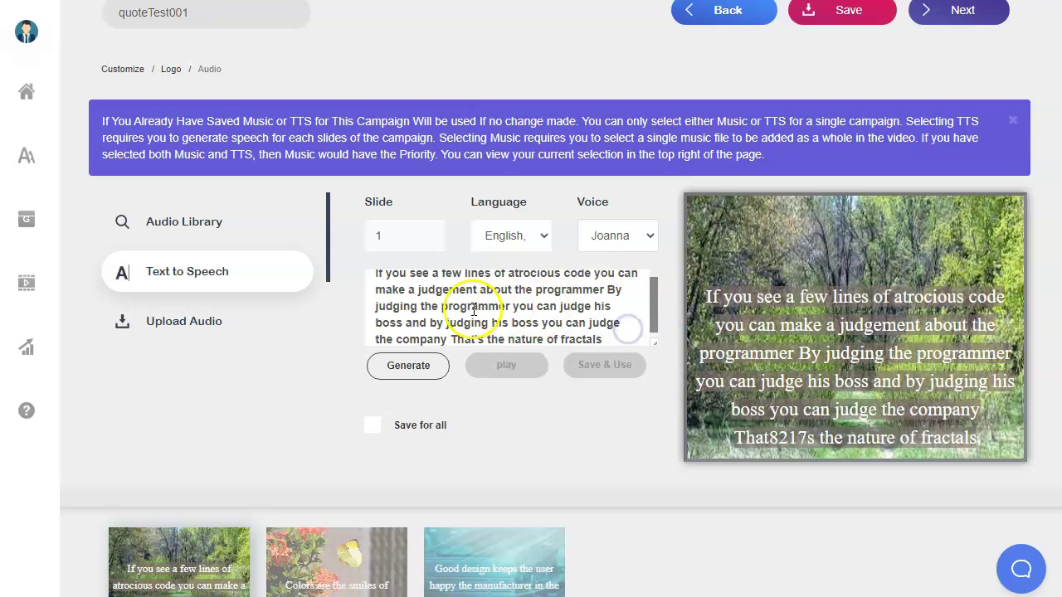
{"action": "left_click", "coordinate": [399, 369]}
{"action": "left_click", "coordinate": [505, 365]}
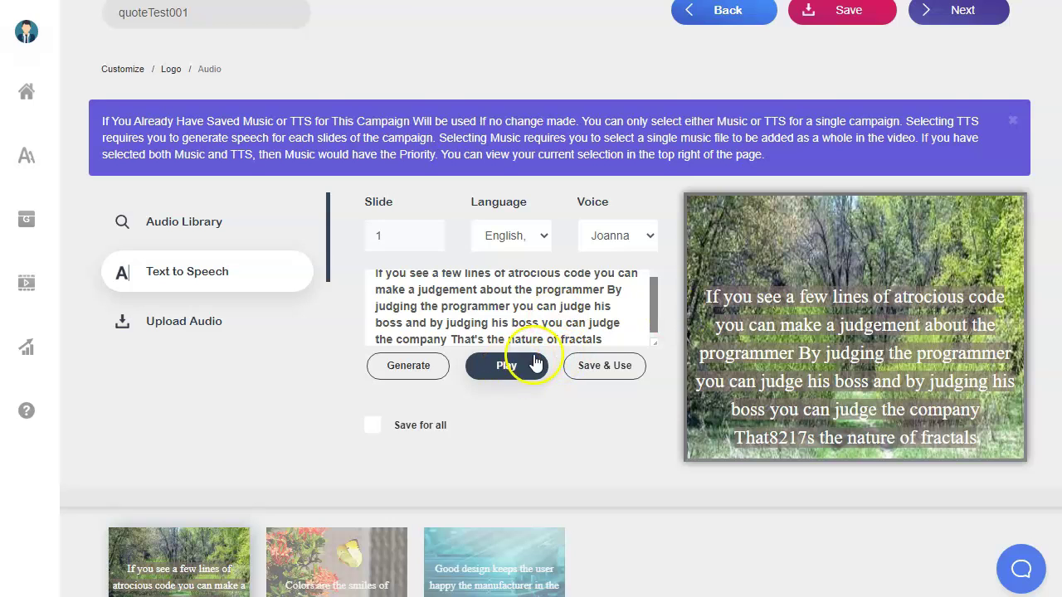
{"action": "left_click", "coordinate": [604, 371]}
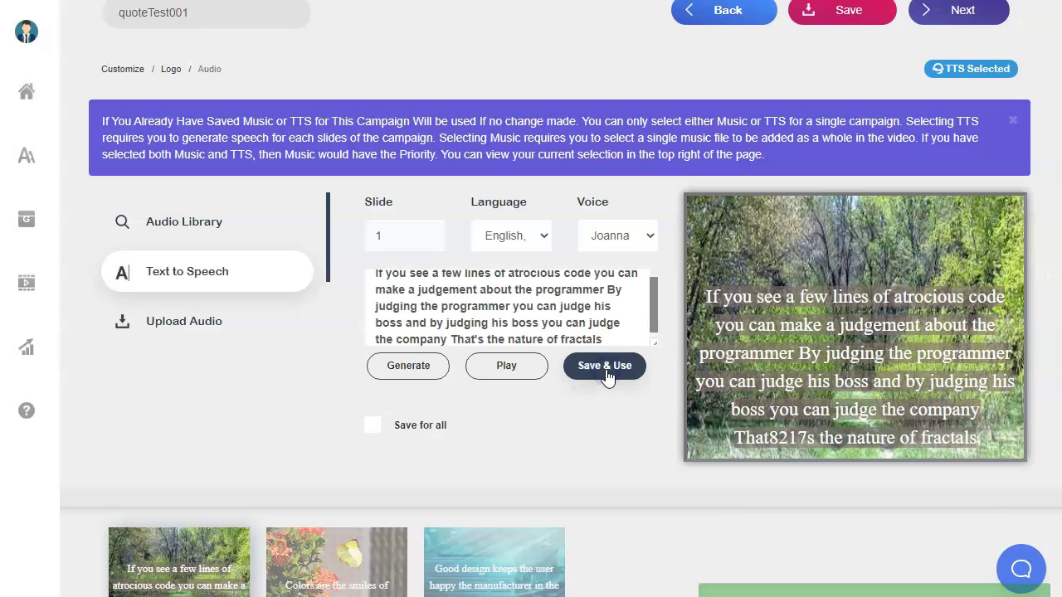
Step: Replace the speech text with the second slide's quote, "Colors are the smiles of nature."
{"action": "scroll", "coordinate": [255, 493], "scroll_direction": "down", "scroll_amount": 1}
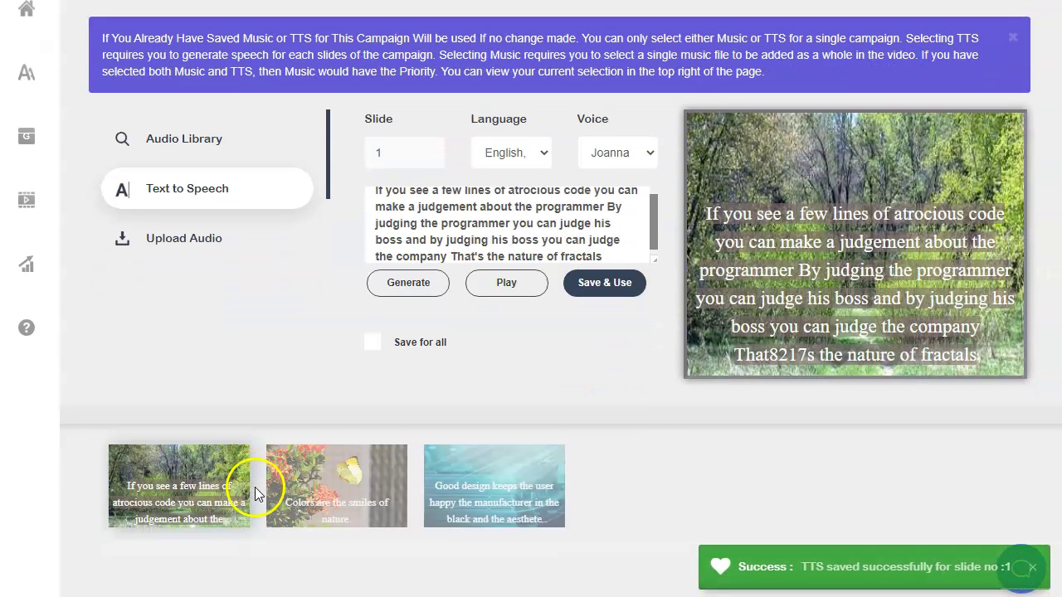
{"action": "left_click", "coordinate": [308, 485]}
{"action": "left_click_drag", "start_coordinate": [692, 350], "coordinate": [1024, 339]}
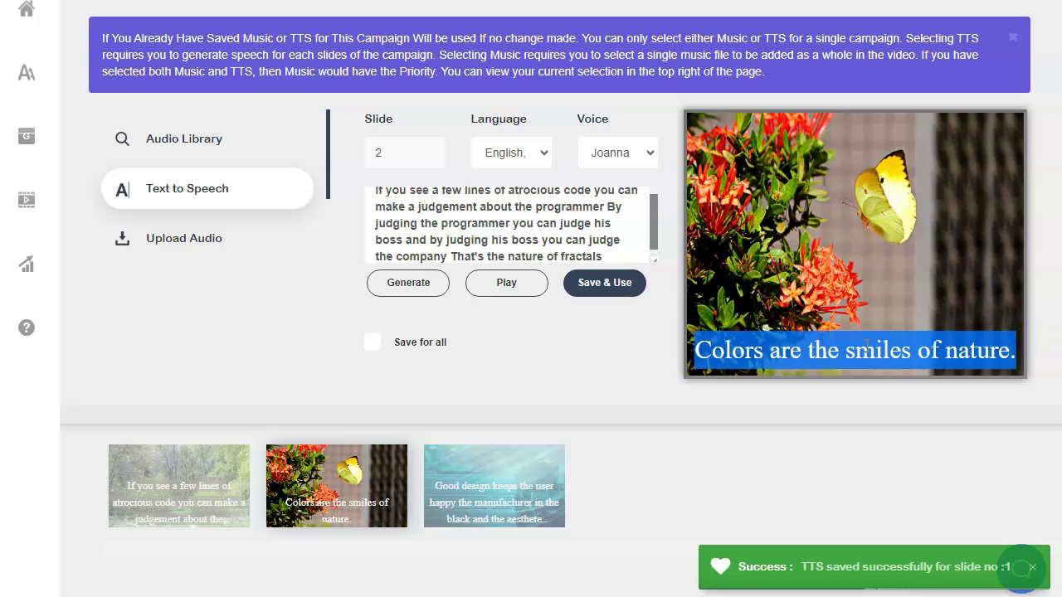
{"action": "left_click", "coordinate": [496, 226]}
{"action": "double_click", "coordinate": [496, 227]}
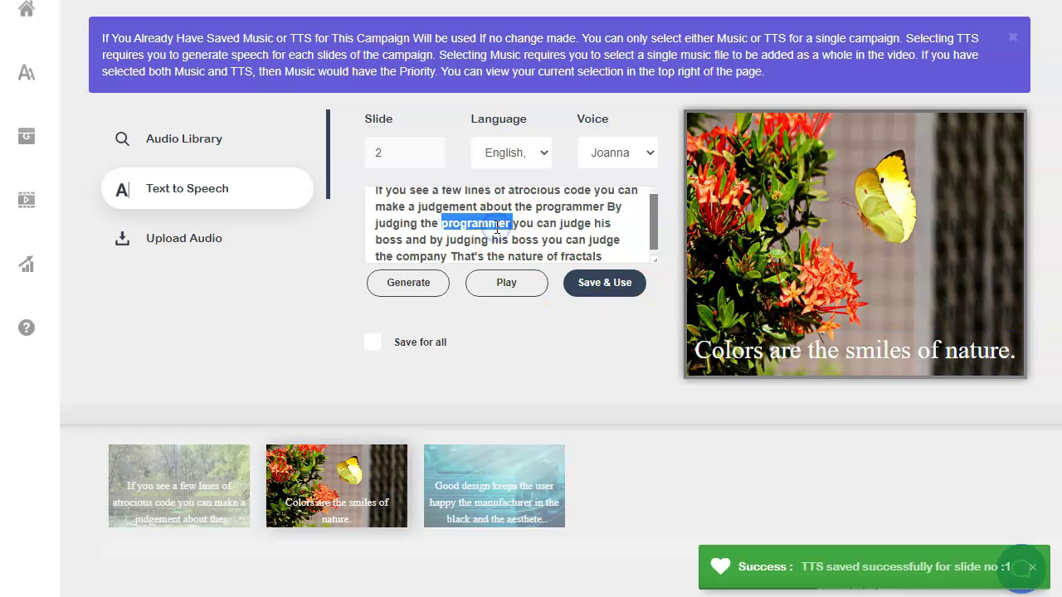
{"action": "left_click", "coordinate": [621, 236]}
{"action": "left_click", "coordinate": [624, 251]}
{"action": "left_click_drag", "start_coordinate": [623, 251], "coordinate": [334, 159]}
{"action": "key", "text": "ctrl+v"}
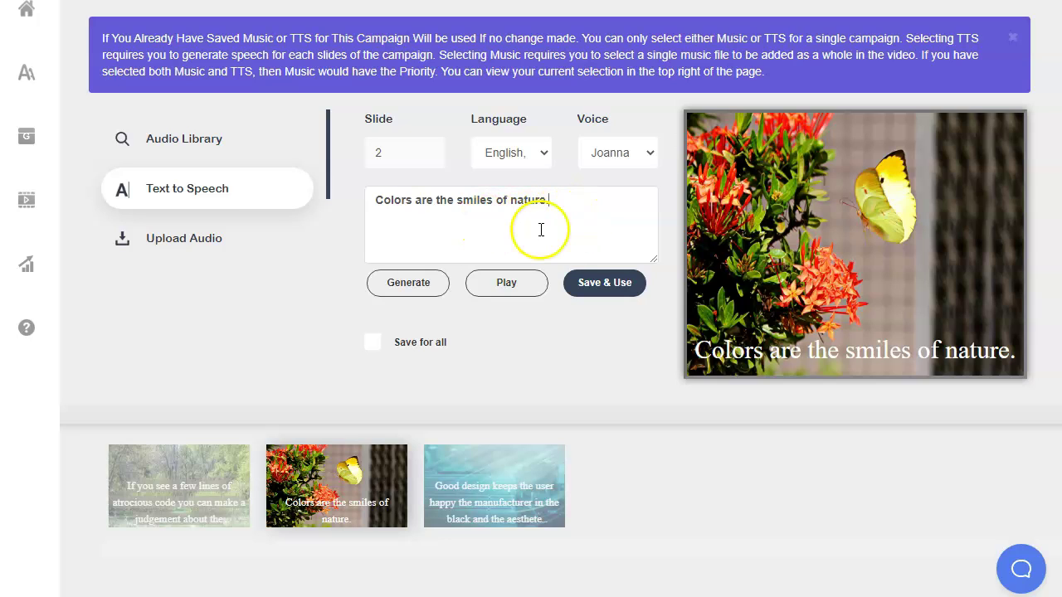
Step: Generate the second slide's speech, preview it, and save it for use
{"action": "left_click", "coordinate": [403, 284]}
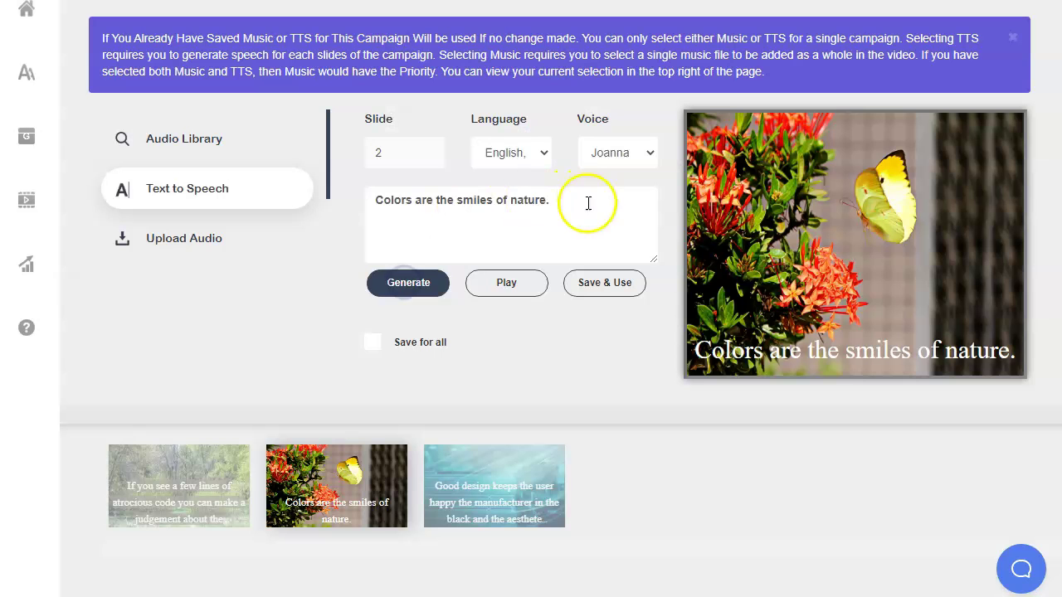
{"action": "left_click", "coordinate": [506, 284]}
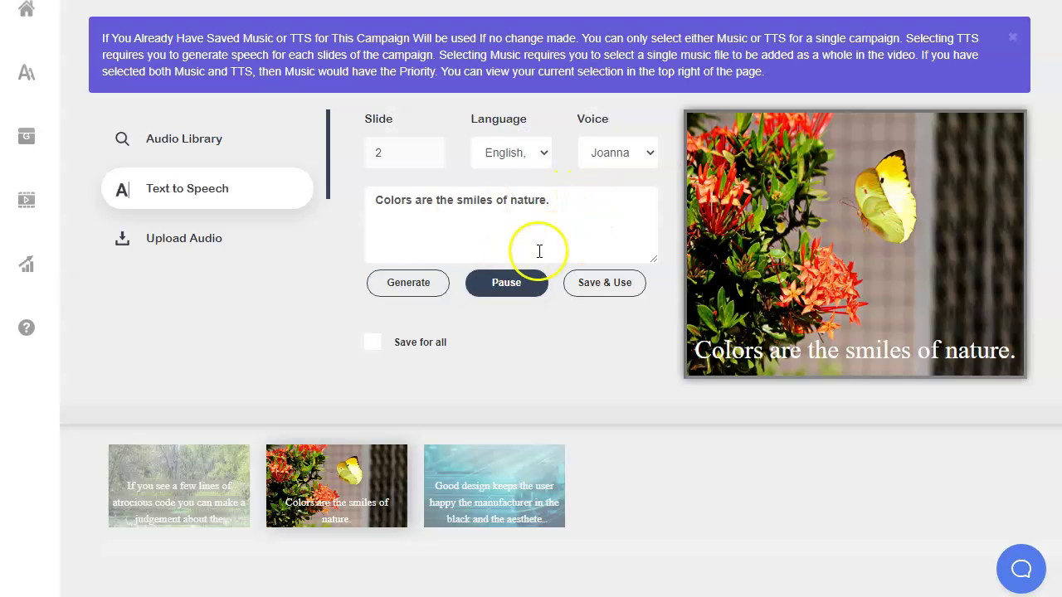
{"action": "left_click", "coordinate": [592, 284]}
Step: Select the third slide and replace the speech text with its quote beginning "Good design keeps the user happy"
{"action": "left_click", "coordinate": [505, 525]}
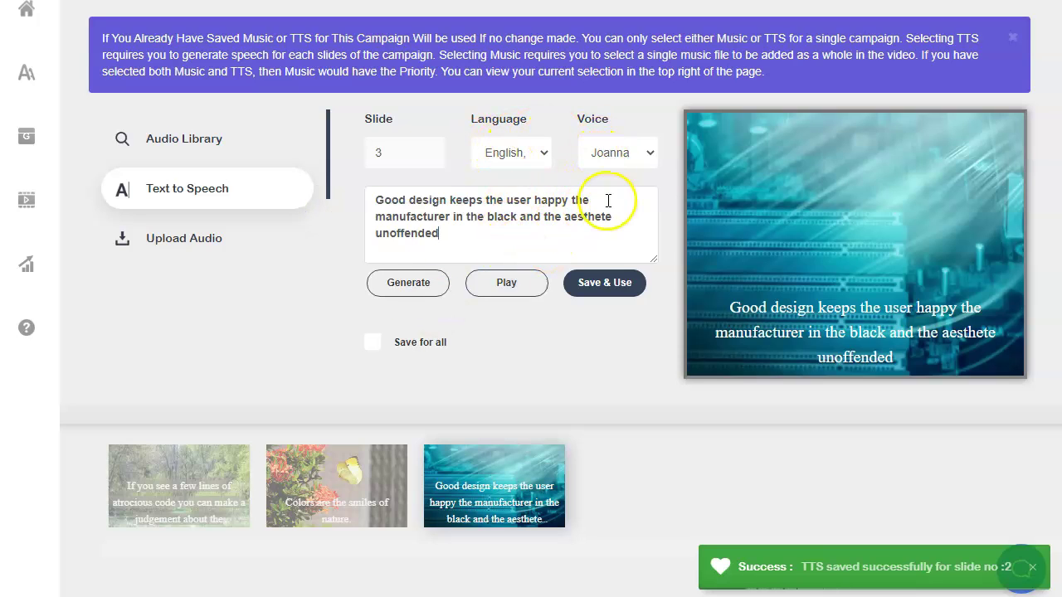
Step: Generate the third slide's speech, preview it, and save it for use
{"action": "left_click", "coordinate": [436, 242]}
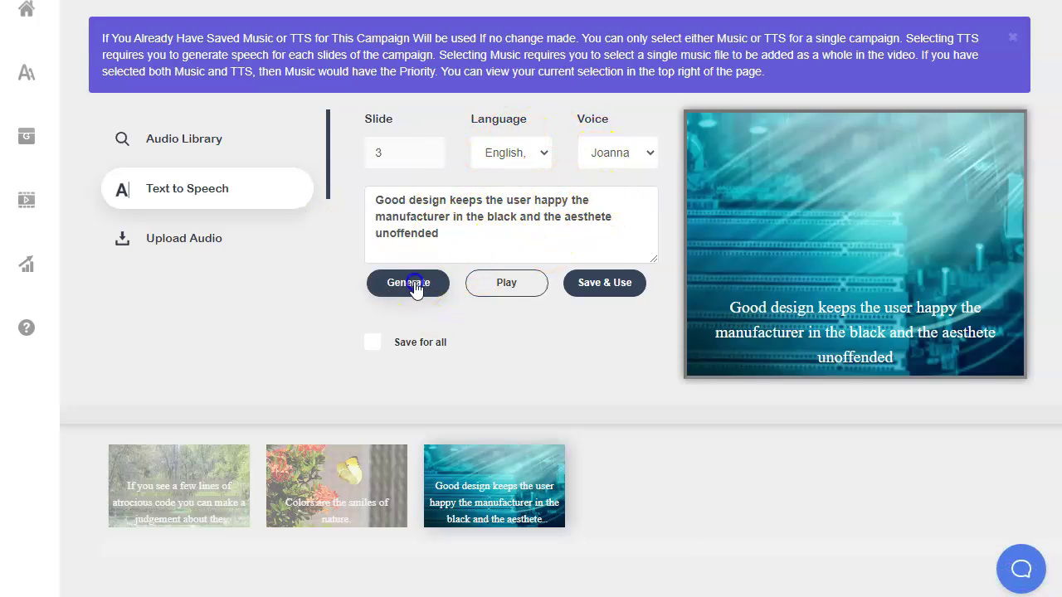
{"action": "left_click", "coordinate": [417, 285]}
{"action": "left_click", "coordinate": [507, 283]}
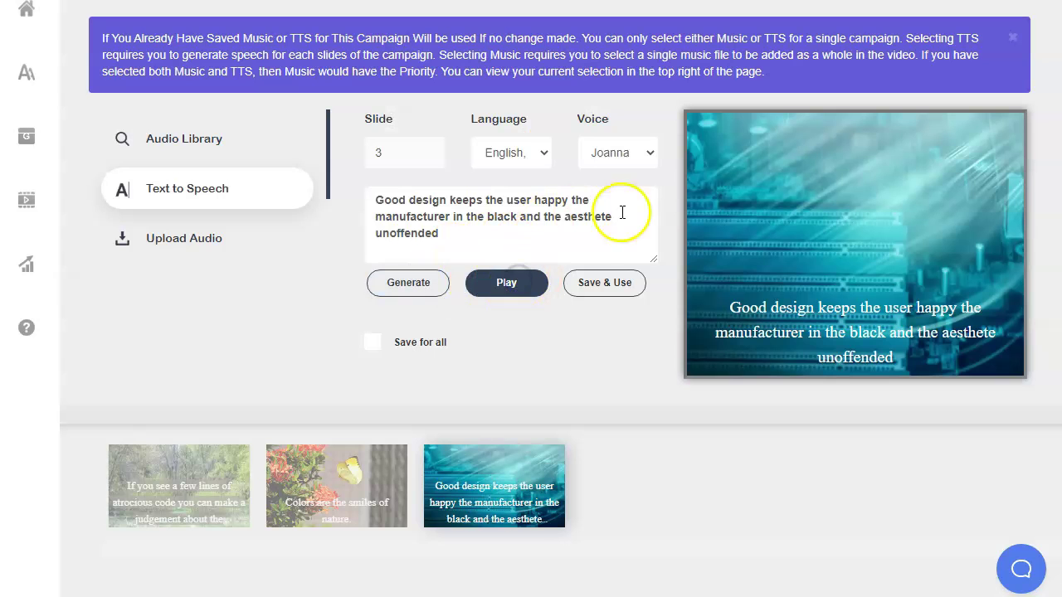
{"action": "left_click", "coordinate": [610, 284]}
Step: Start creating the quoteTest001 video at 720p in Mp4 format and check its entry in the campaign list
{"action": "scroll", "coordinate": [704, 348], "scroll_direction": "up", "scroll_amount": 2}
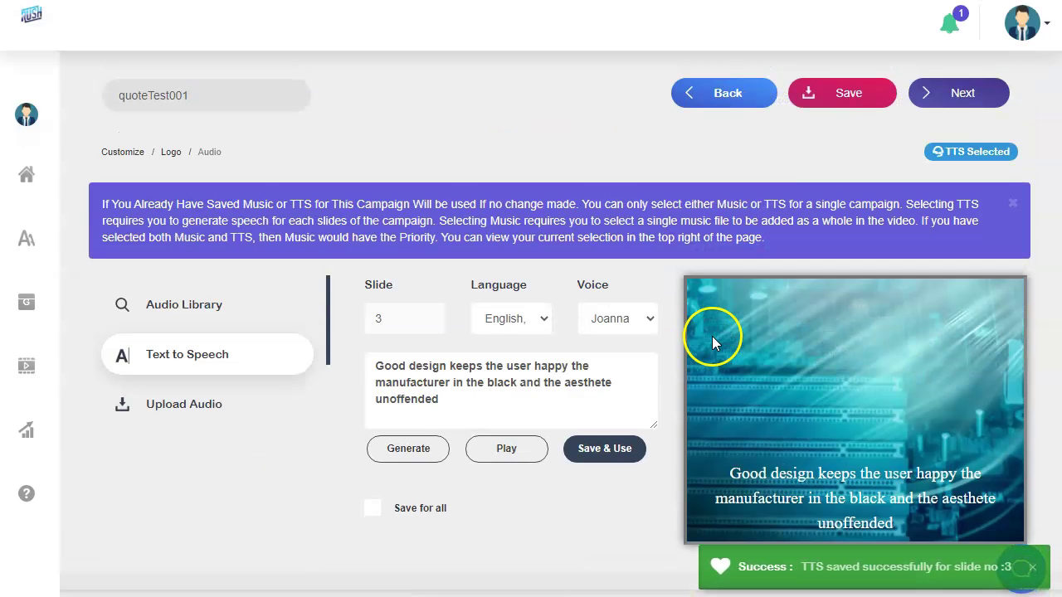
{"action": "left_click", "coordinate": [967, 94]}
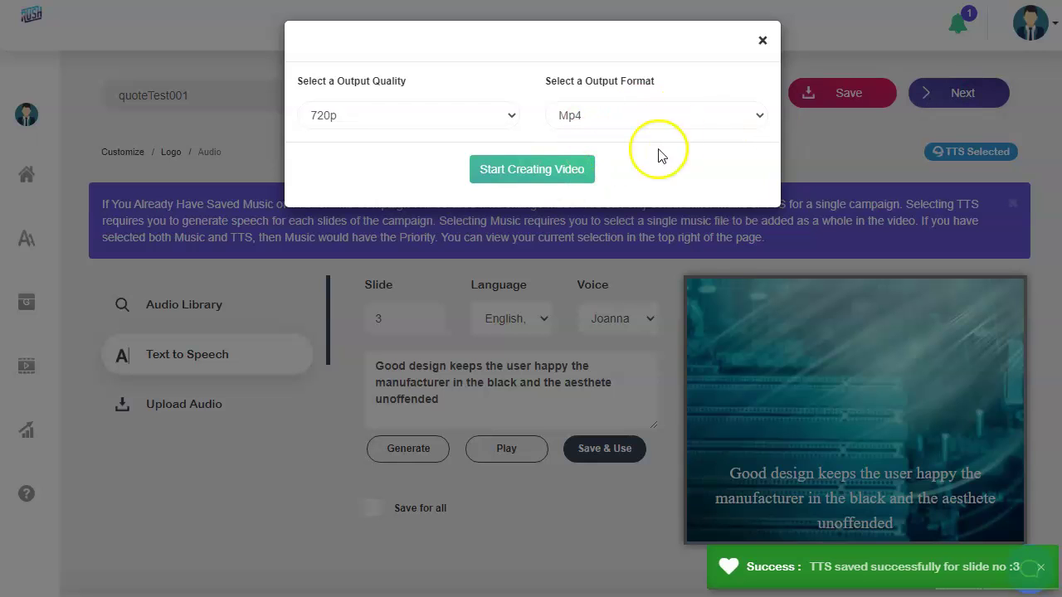
{"action": "left_click", "coordinate": [552, 175]}
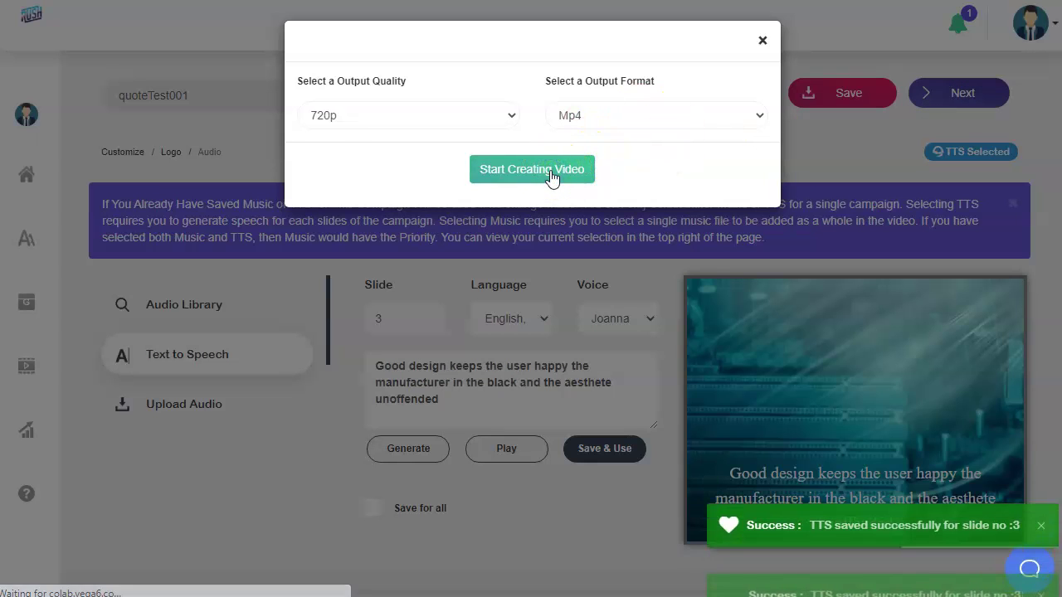
{"action": "scroll", "coordinate": [370, 306], "scroll_direction": "down", "scroll_amount": 5}
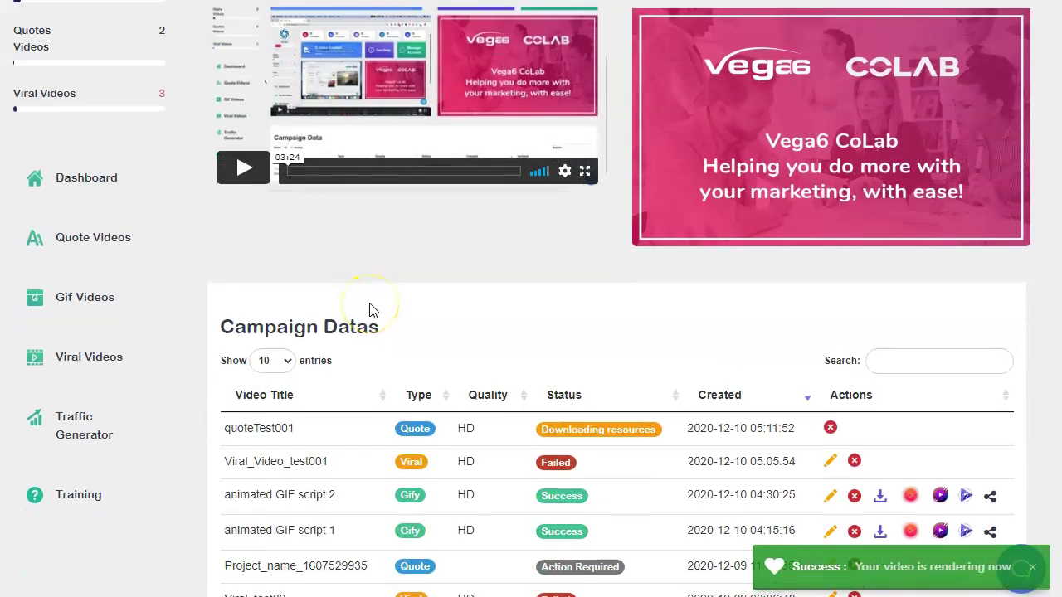
{"action": "scroll", "coordinate": [370, 308], "scroll_direction": "up", "scroll_amount": 2}
{"action": "scroll", "coordinate": [198, 399], "scroll_direction": "down", "scroll_amount": 1}
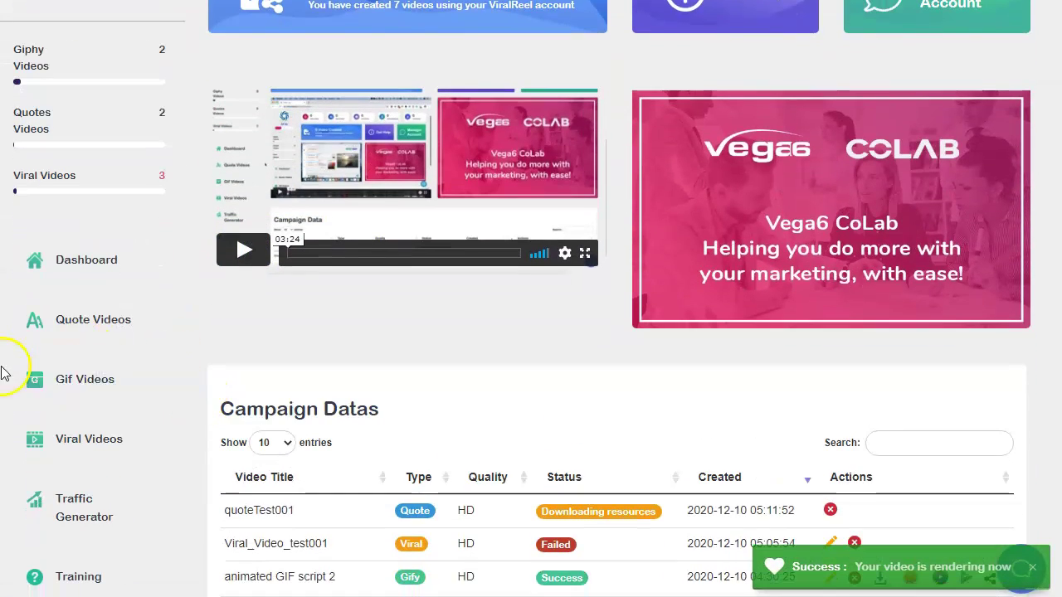
Step: Start a new GIF video and title it Gif_Video_004
{"action": "left_click", "coordinate": [71, 383]}
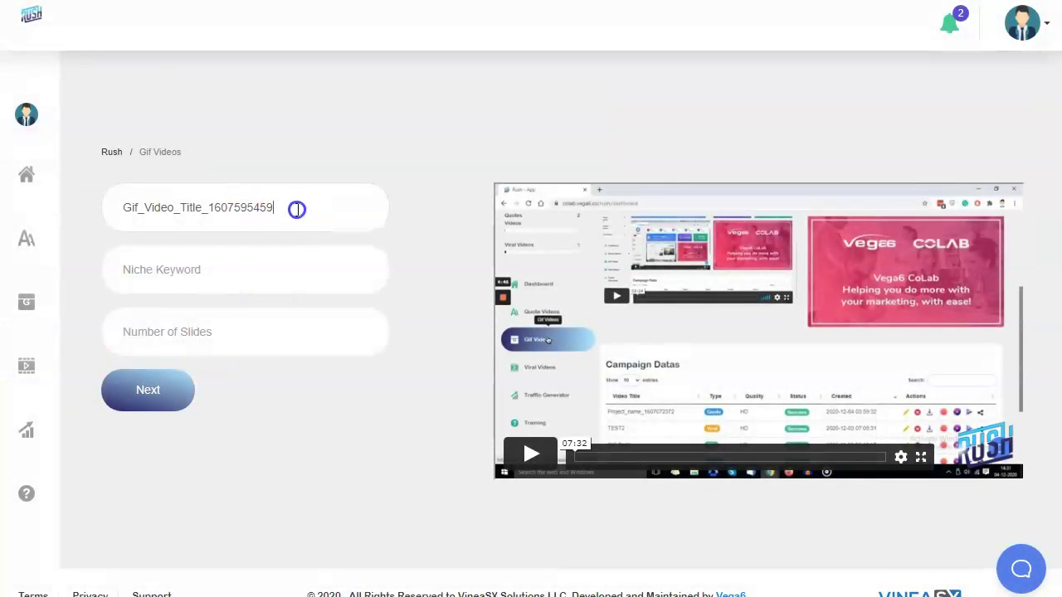
{"action": "left_click_drag", "start_coordinate": [298, 207], "coordinate": [205, 217]}
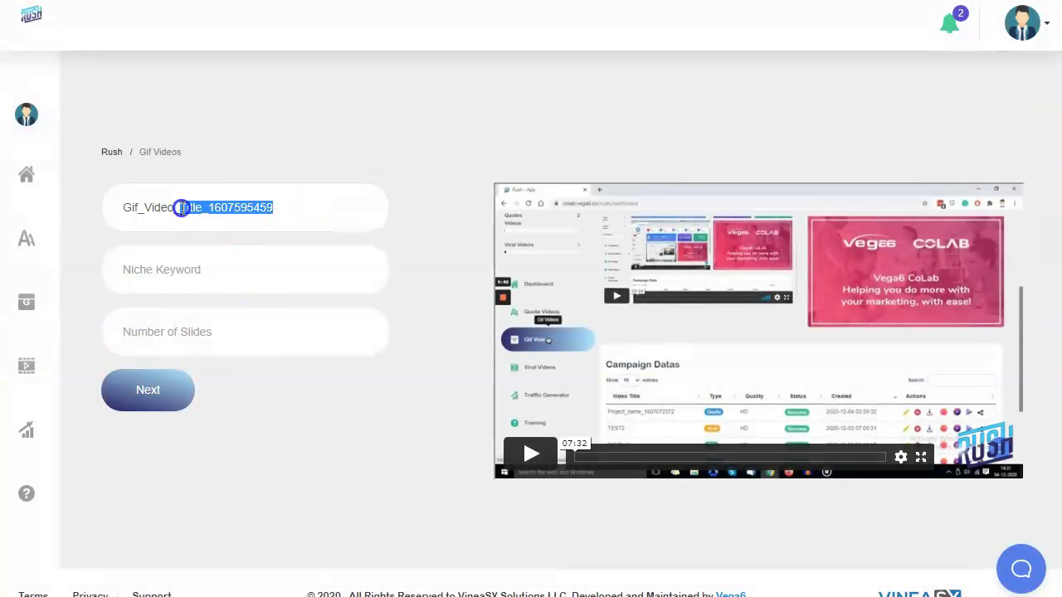
{"action": "type", "text": "000"}
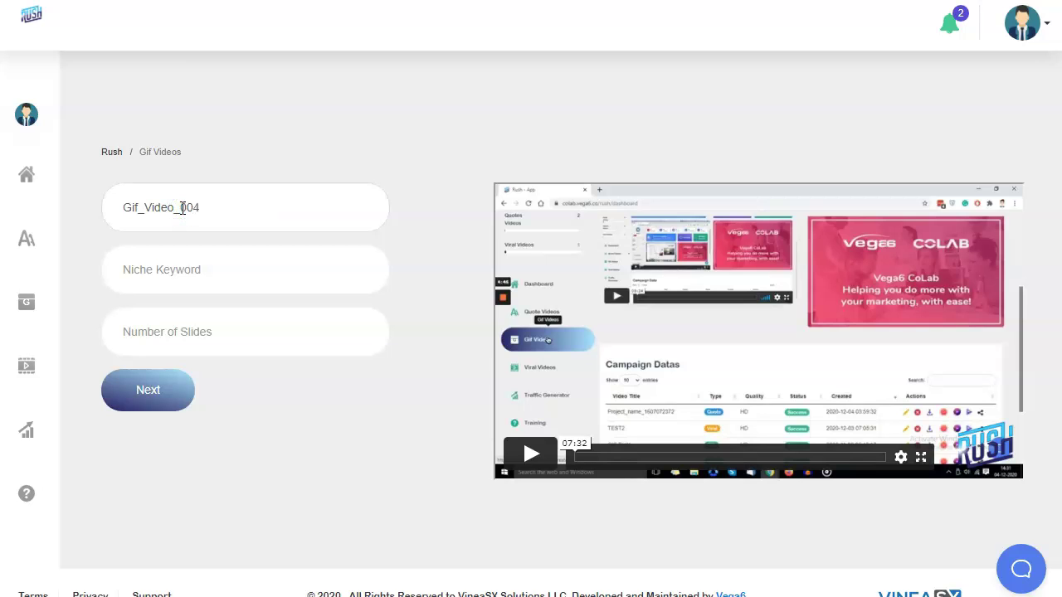
Step: Set the niche keyword to "make money", choose five slides, and generate the GIF video's slides
{"action": "left_click", "coordinate": [251, 281]}
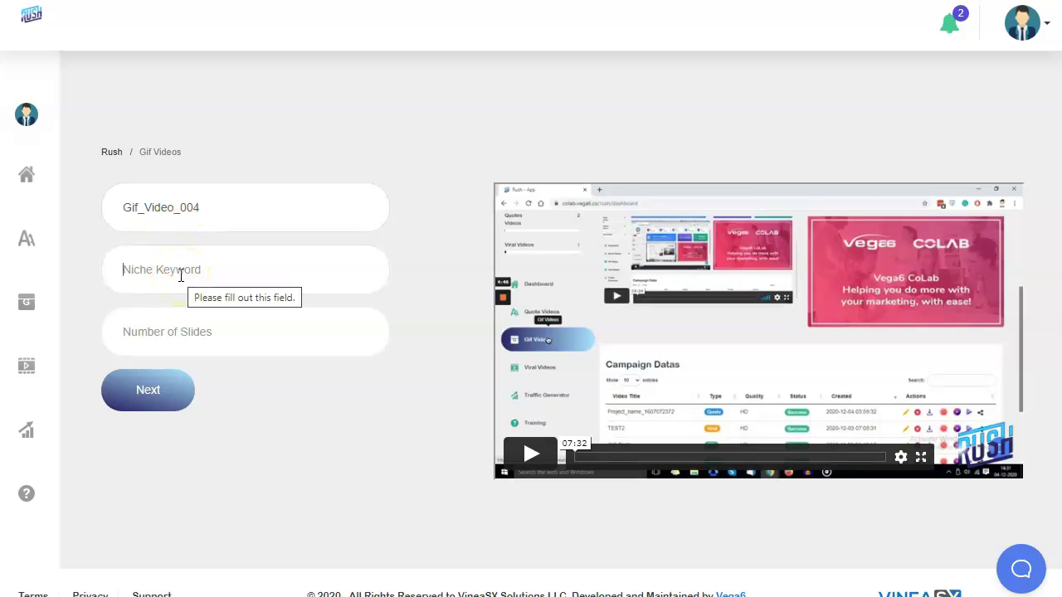
{"action": "type", "text": "make money"}
{"action": "left_click", "coordinate": [268, 329]}
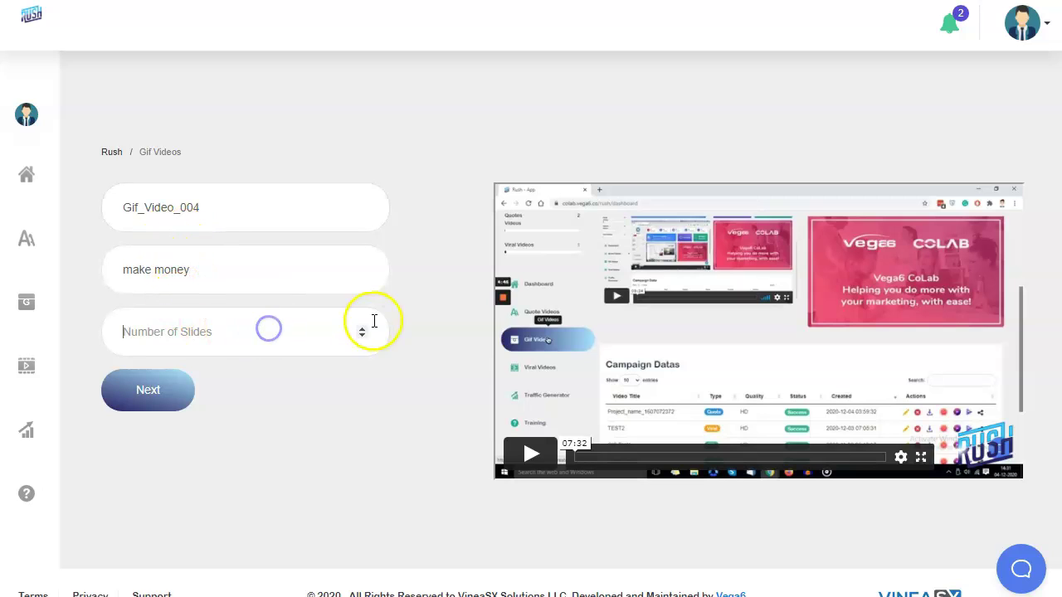
{"action": "left_click", "coordinate": [365, 334]}
{"action": "left_click", "coordinate": [147, 391]}
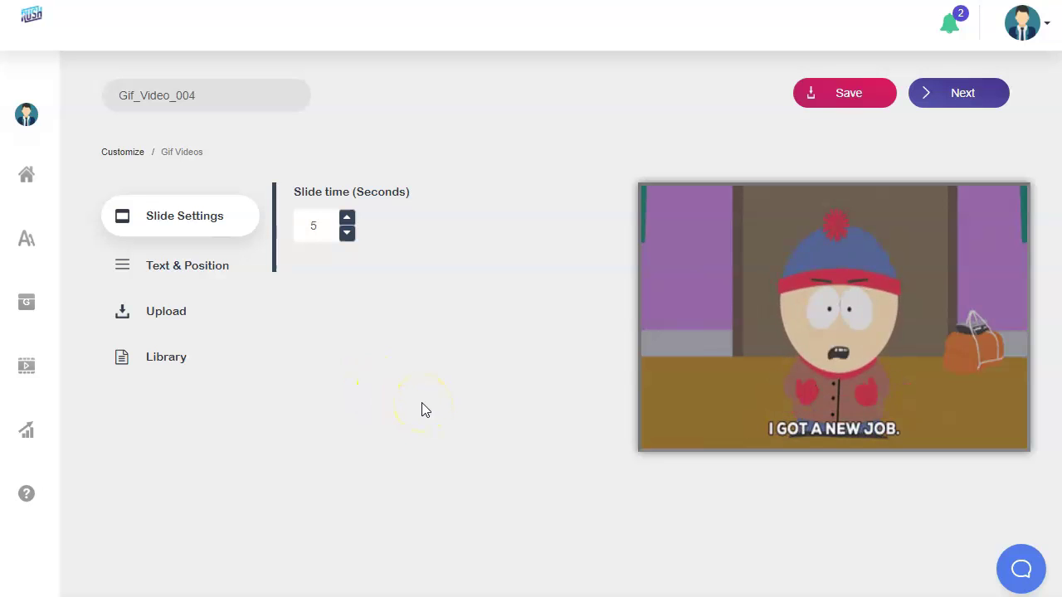
Step: Swap the first slide's GIF for alternatives until it shows a person dancing in front of euro banknotes
{"action": "scroll", "coordinate": [391, 419], "scroll_direction": "down", "scroll_amount": 3}
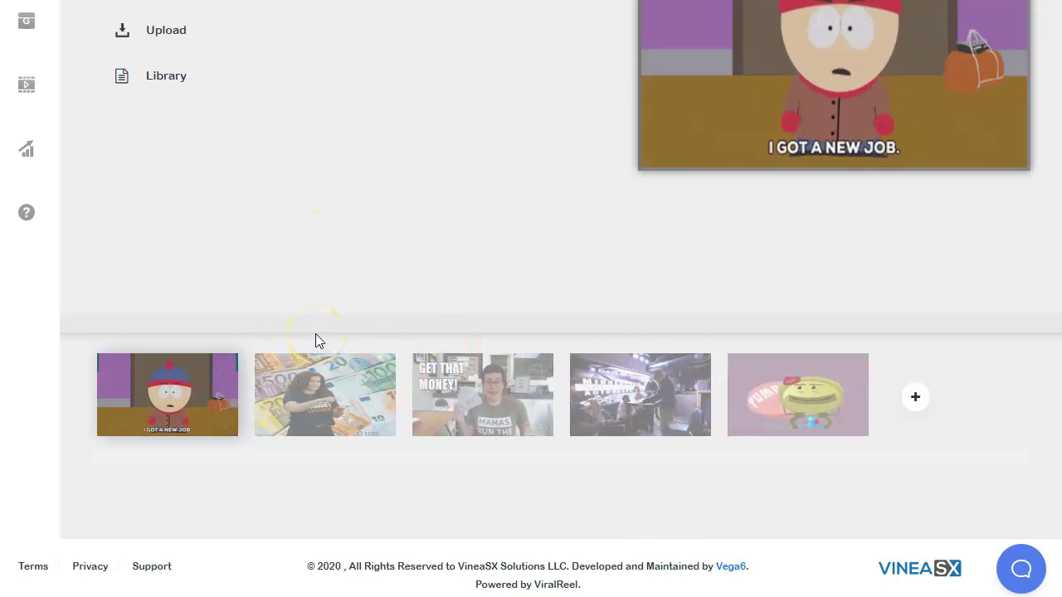
{"action": "scroll", "coordinate": [315, 336], "scroll_direction": "up", "scroll_amount": 2}
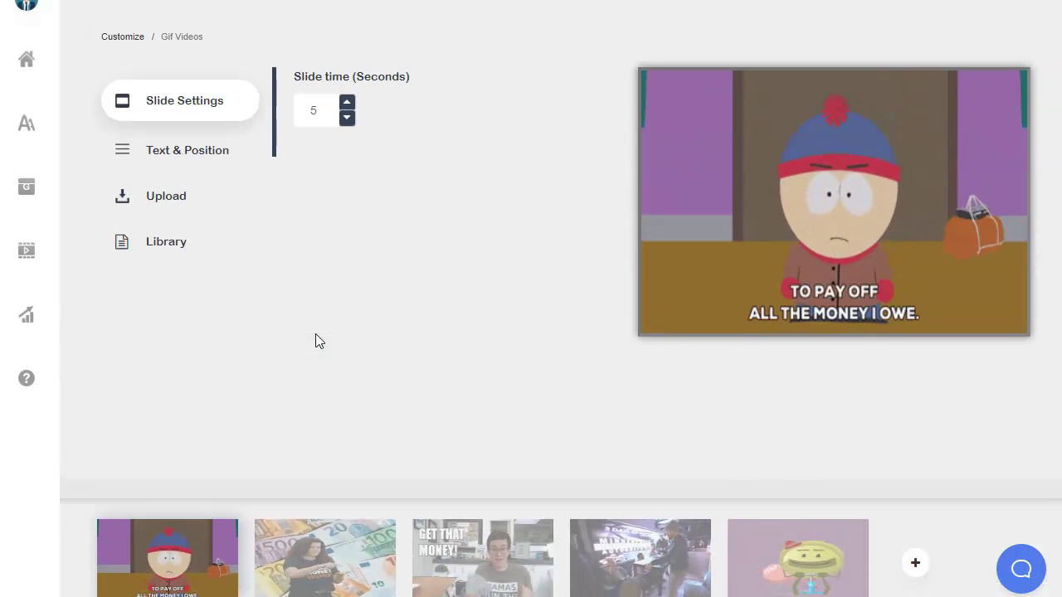
{"action": "scroll", "coordinate": [298, 320], "scroll_direction": "down", "scroll_amount": 1}
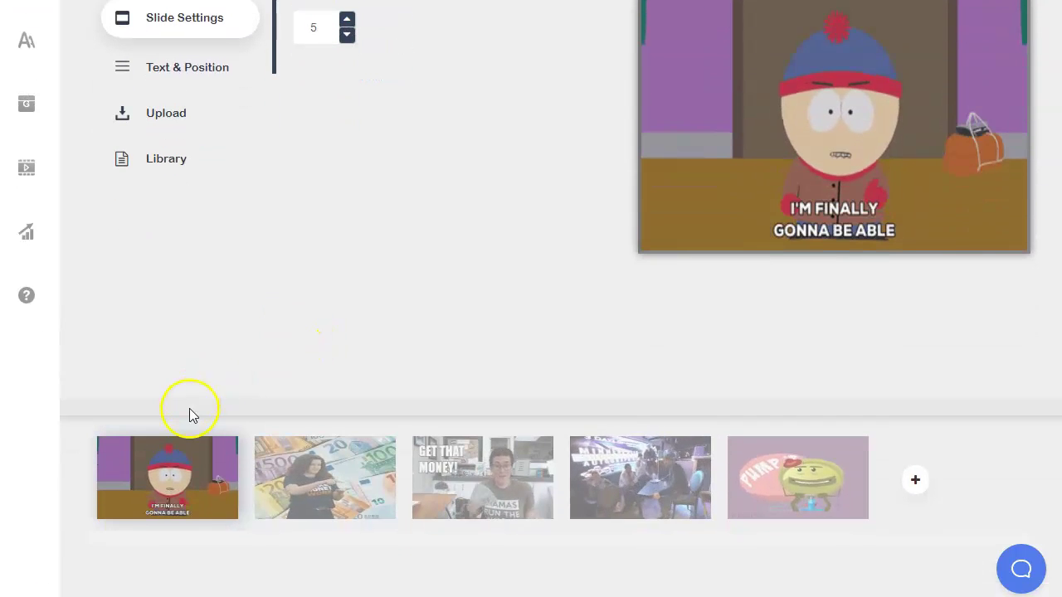
{"action": "mouse_move", "coordinate": [184, 467]}
{"action": "left_click", "coordinate": [222, 456]}
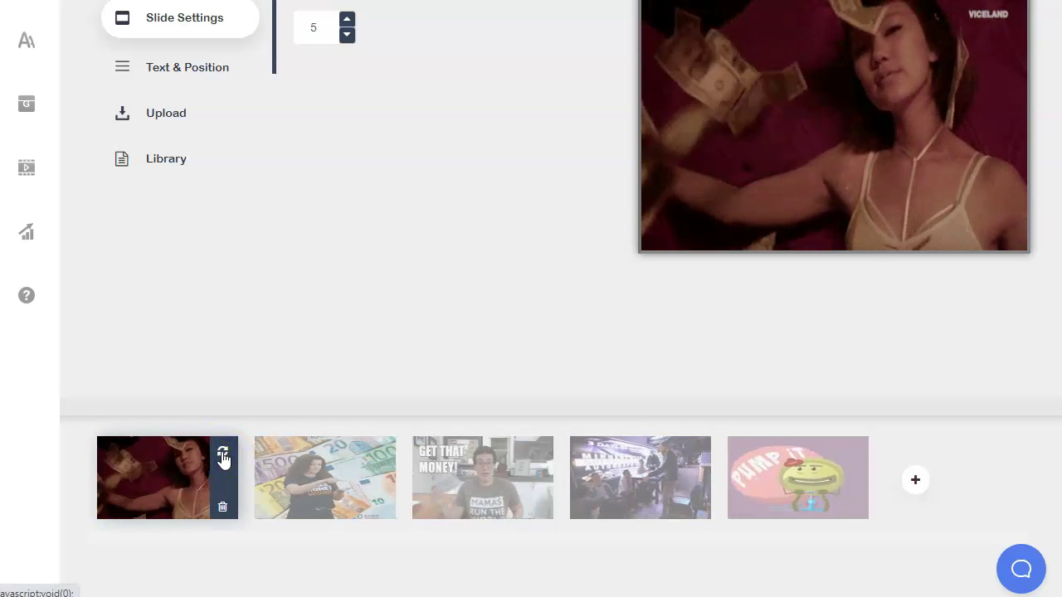
{"action": "left_click", "coordinate": [222, 457]}
{"action": "left_click", "coordinate": [222, 456]}
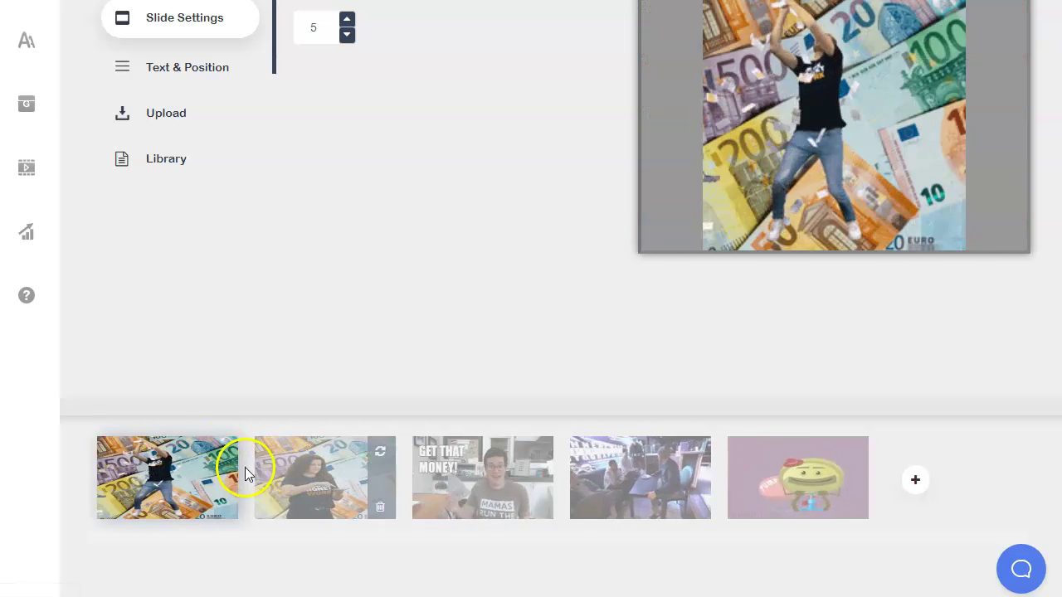
Step: Preview the second through fifth slides of the GIF video one after another
{"action": "left_click", "coordinate": [335, 467]}
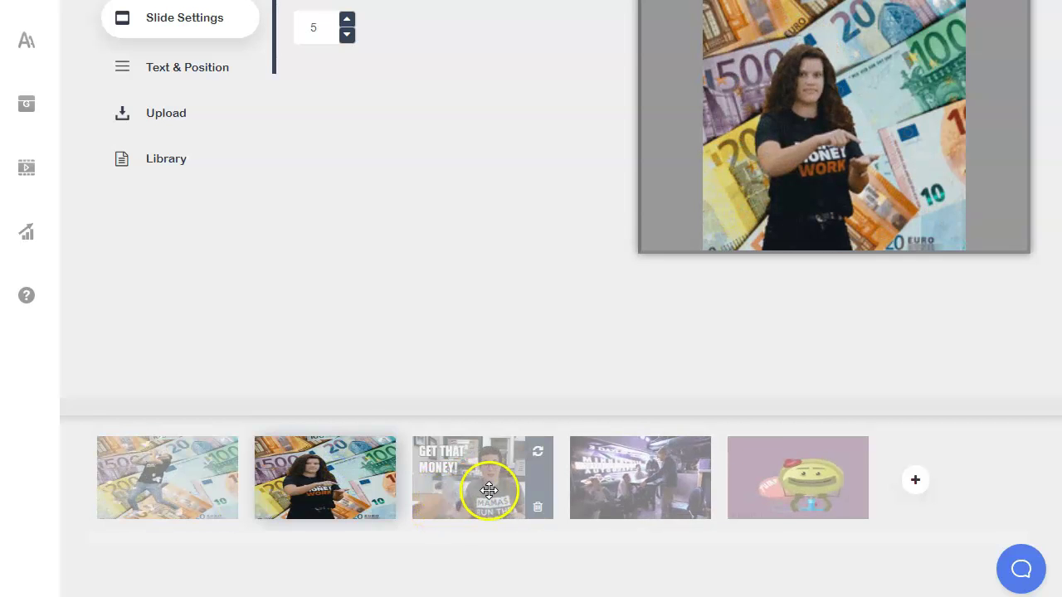
{"action": "left_click", "coordinate": [523, 483]}
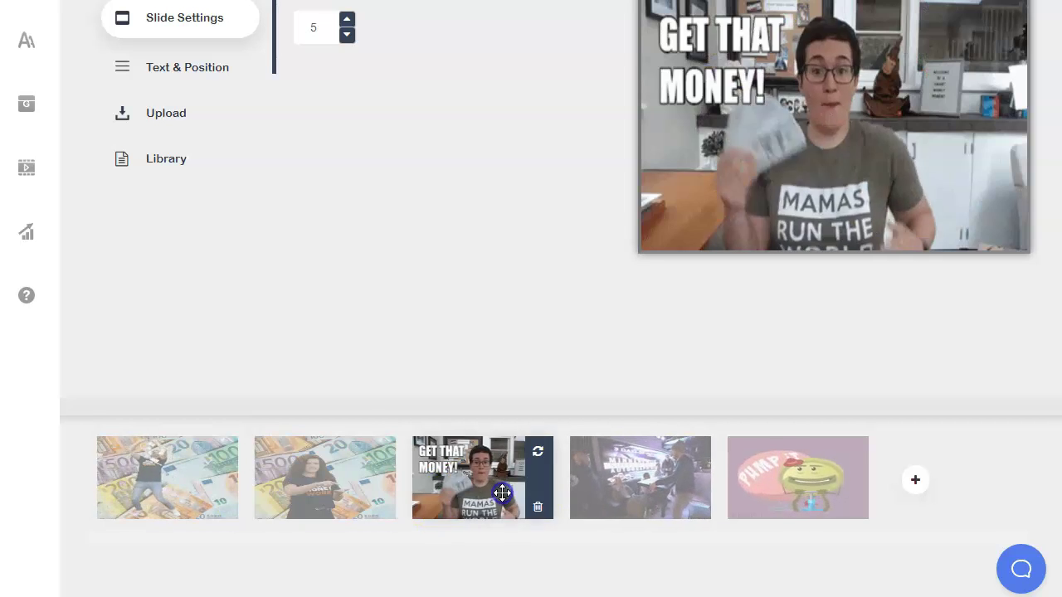
{"action": "left_click", "coordinate": [639, 470]}
{"action": "left_click", "coordinate": [798, 461]}
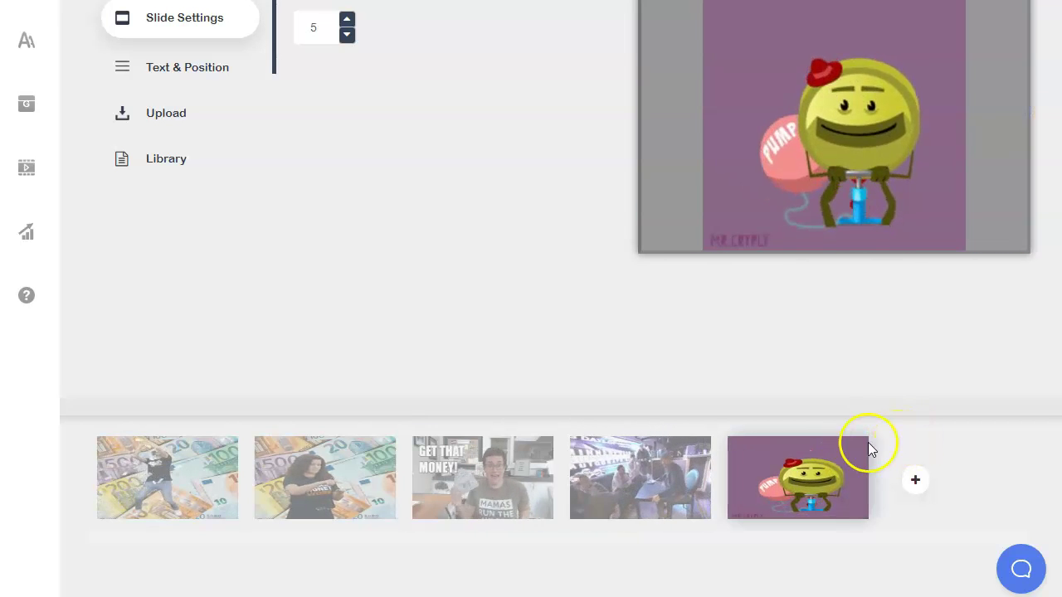
Step: Proceed past the logo and audio stages and start creating Gif_Video_004 at 720p in Gif format
{"action": "scroll", "coordinate": [778, 315], "scroll_direction": "up", "scroll_amount": 3}
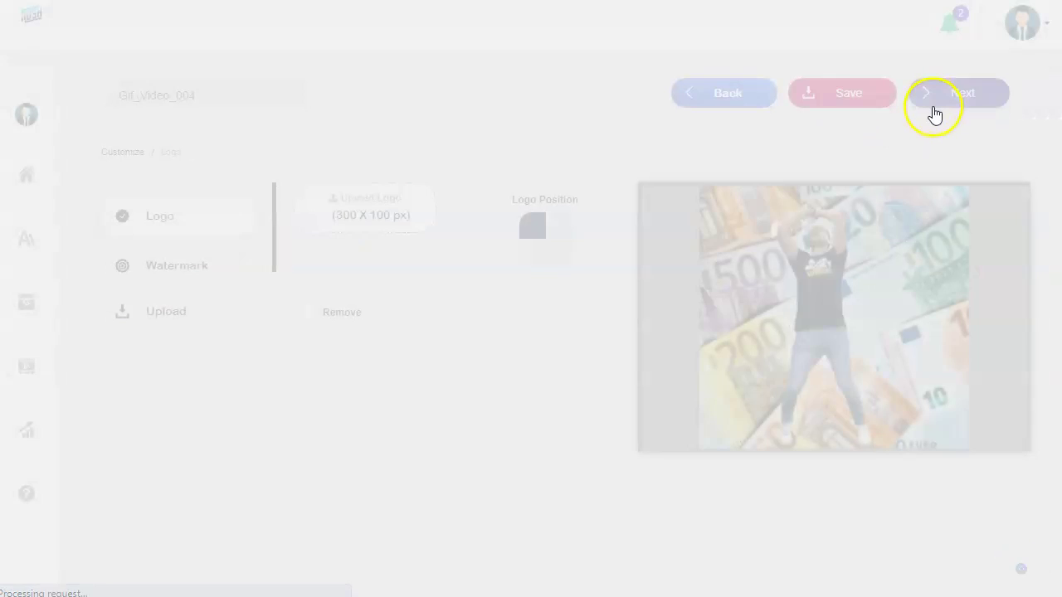
{"action": "left_click", "coordinate": [959, 93]}
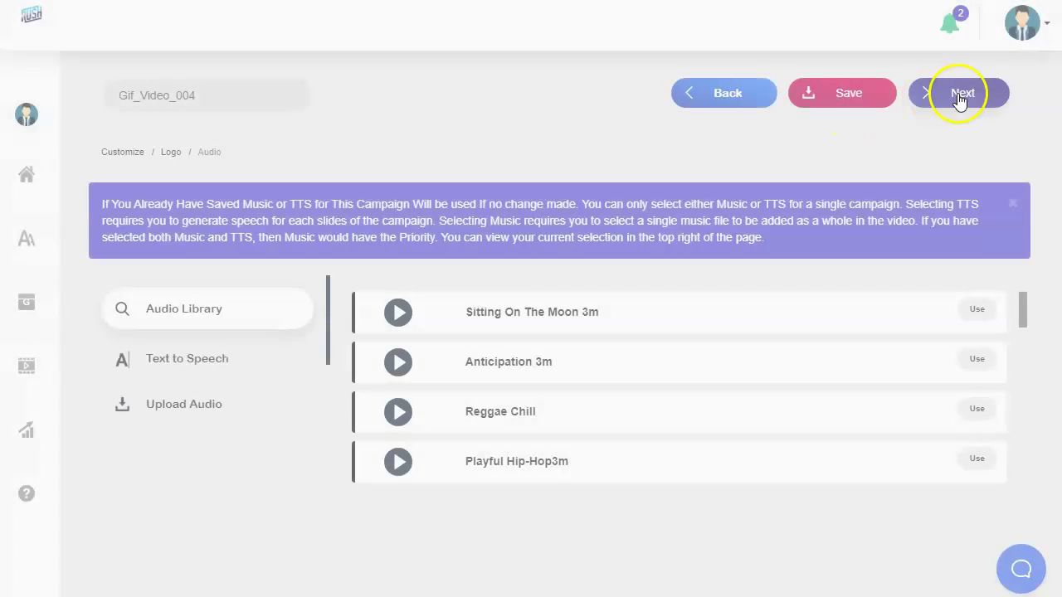
{"action": "left_click", "coordinate": [958, 94]}
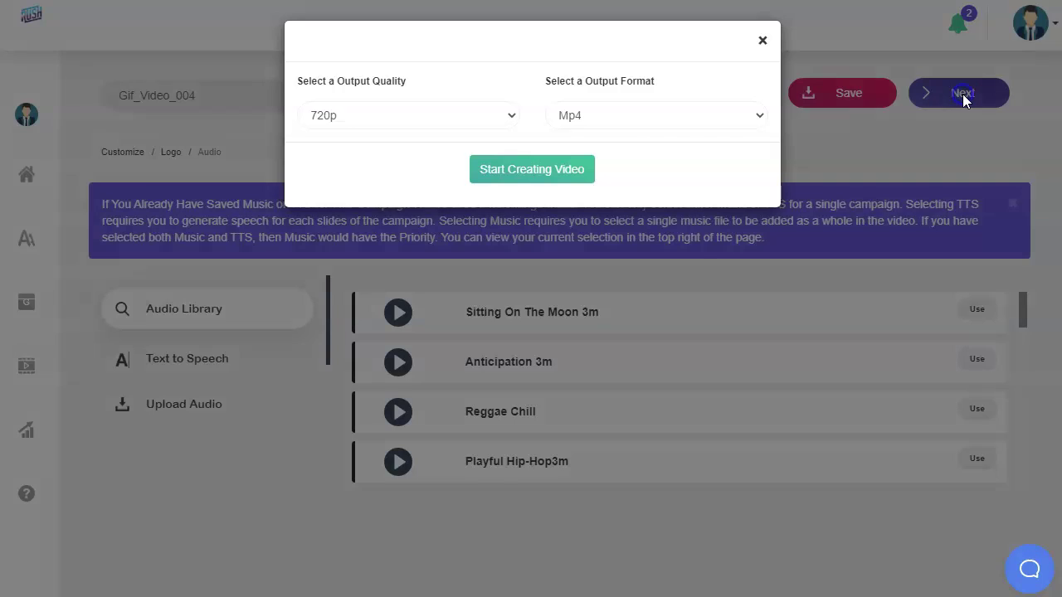
{"action": "left_click", "coordinate": [628, 124]}
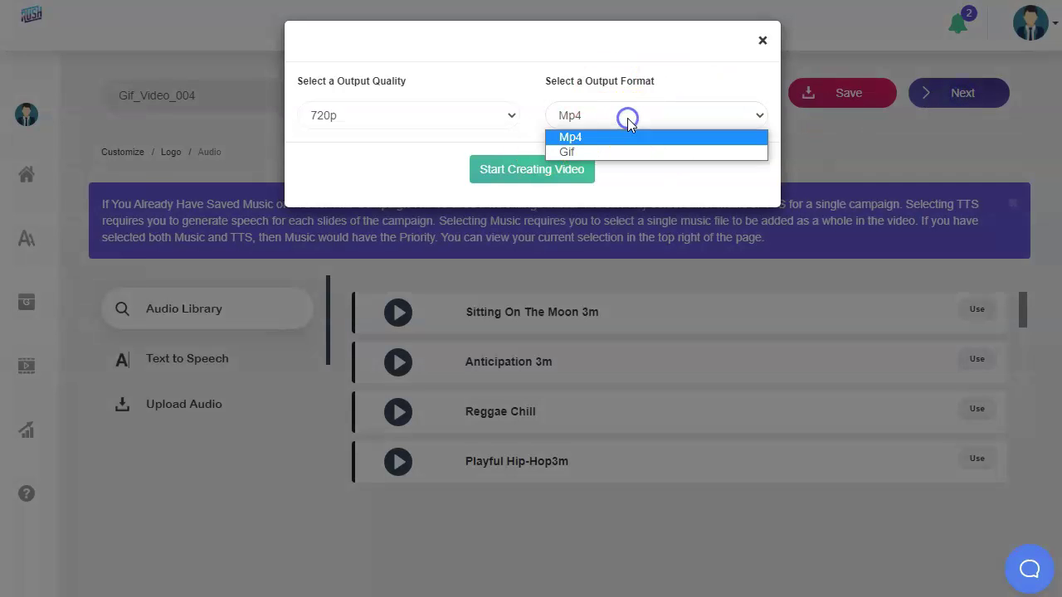
{"action": "left_click", "coordinate": [571, 151]}
{"action": "left_click", "coordinate": [535, 172]}
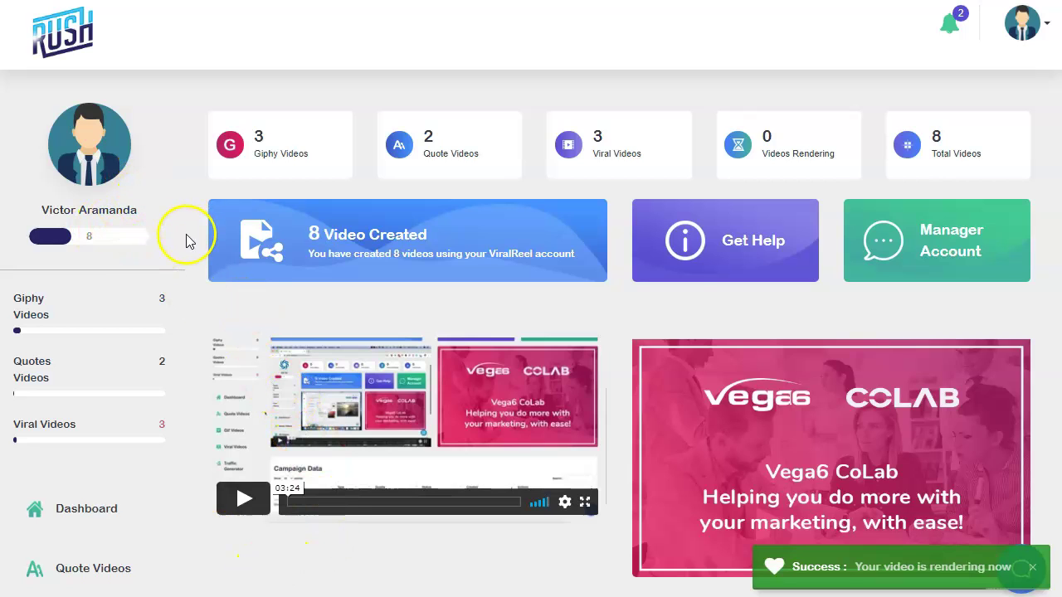
Step: Examine the dashboard's video counters and the rendering status of the videos in the campaign list
{"action": "scroll", "coordinate": [193, 304], "scroll_direction": "down", "scroll_amount": 3}
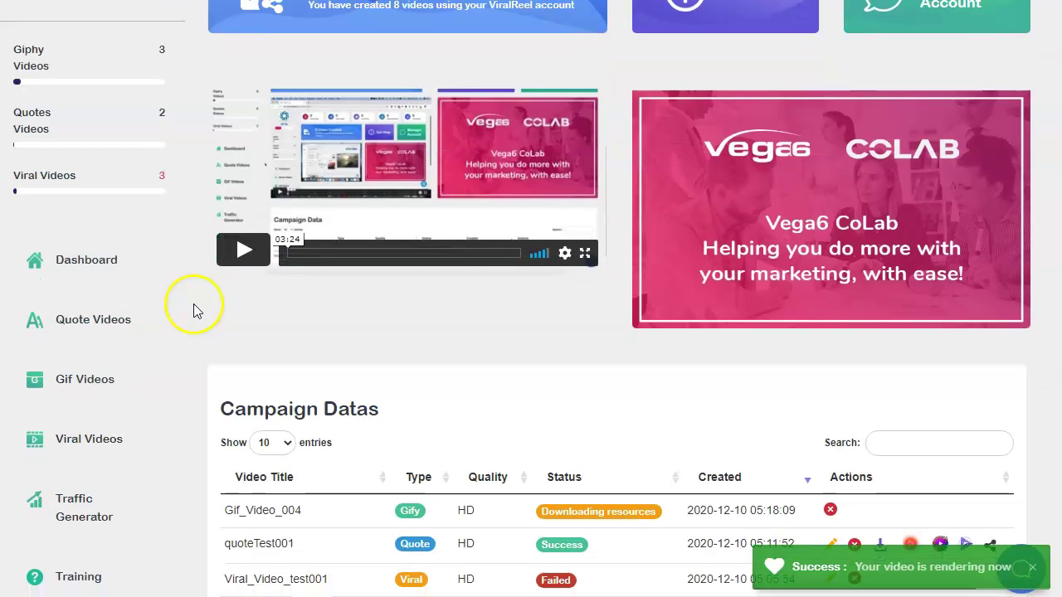
{"action": "scroll", "coordinate": [187, 325], "scroll_direction": "down", "scroll_amount": 1}
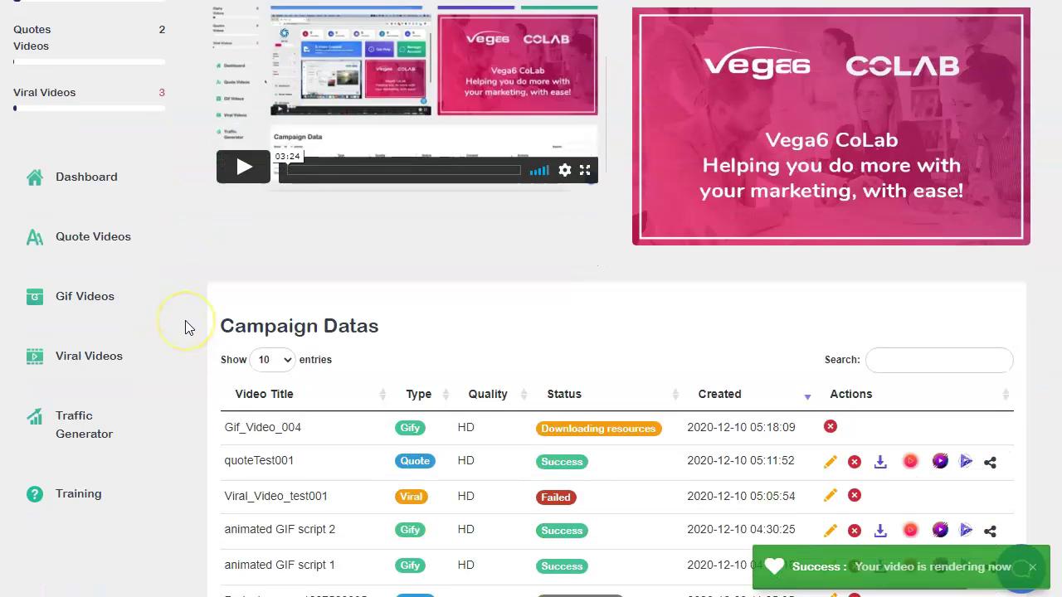
{"action": "scroll", "coordinate": [187, 327], "scroll_direction": "down", "scroll_amount": 1}
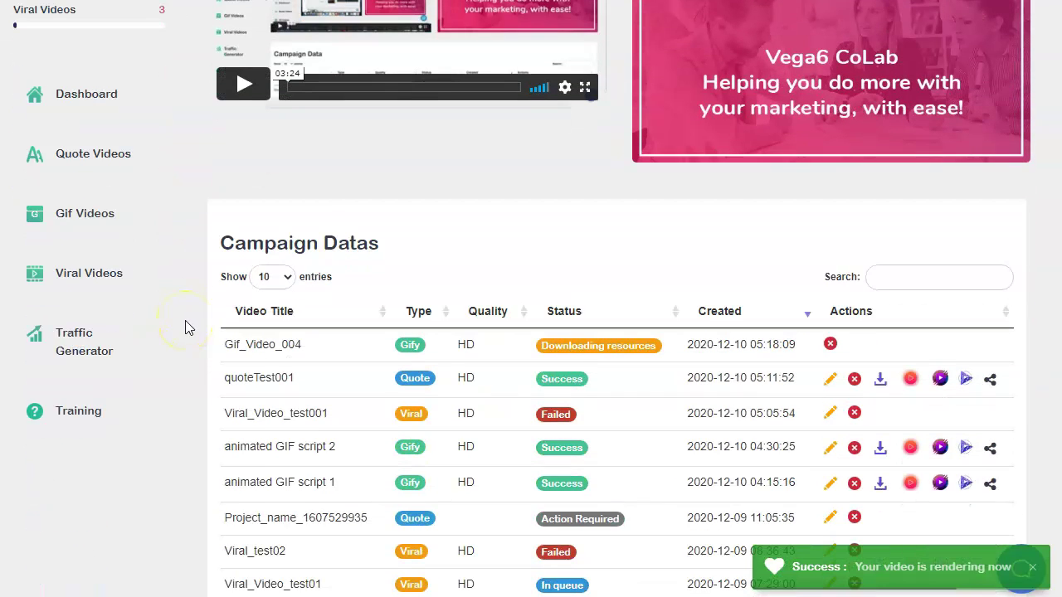
{"action": "scroll", "coordinate": [185, 327], "scroll_direction": "up", "scroll_amount": 4}
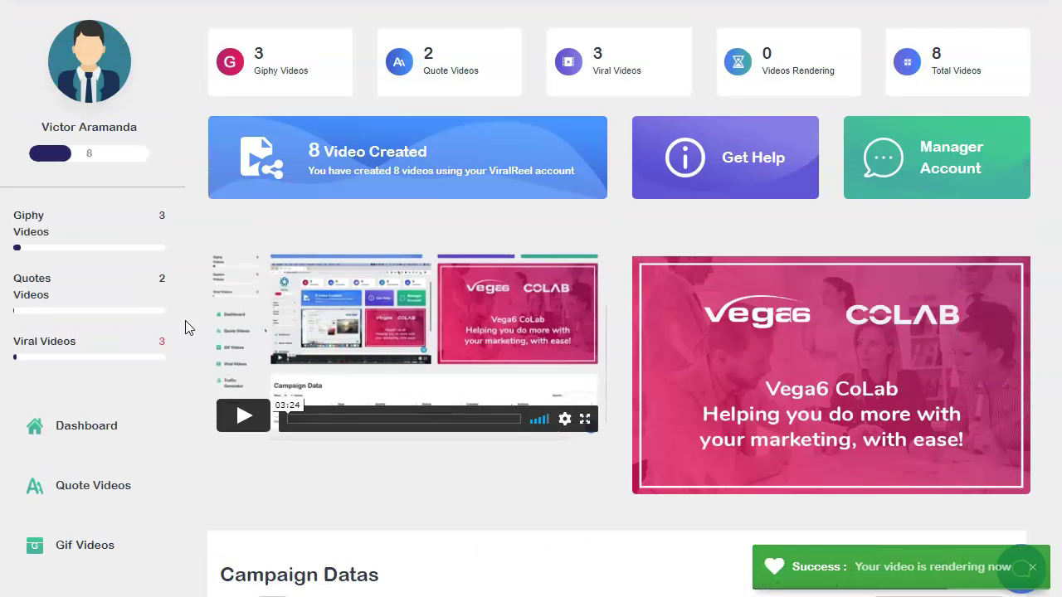
{"action": "scroll", "coordinate": [218, 320], "scroll_direction": "up", "scroll_amount": 1}
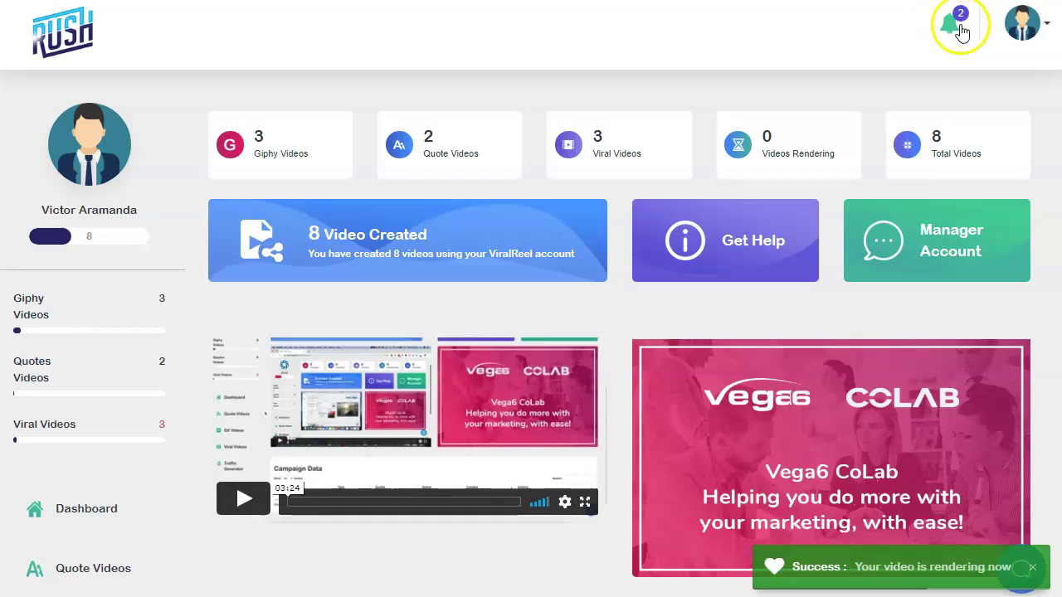
{"action": "scroll", "coordinate": [825, 102], "scroll_direction": "down", "scroll_amount": 9}
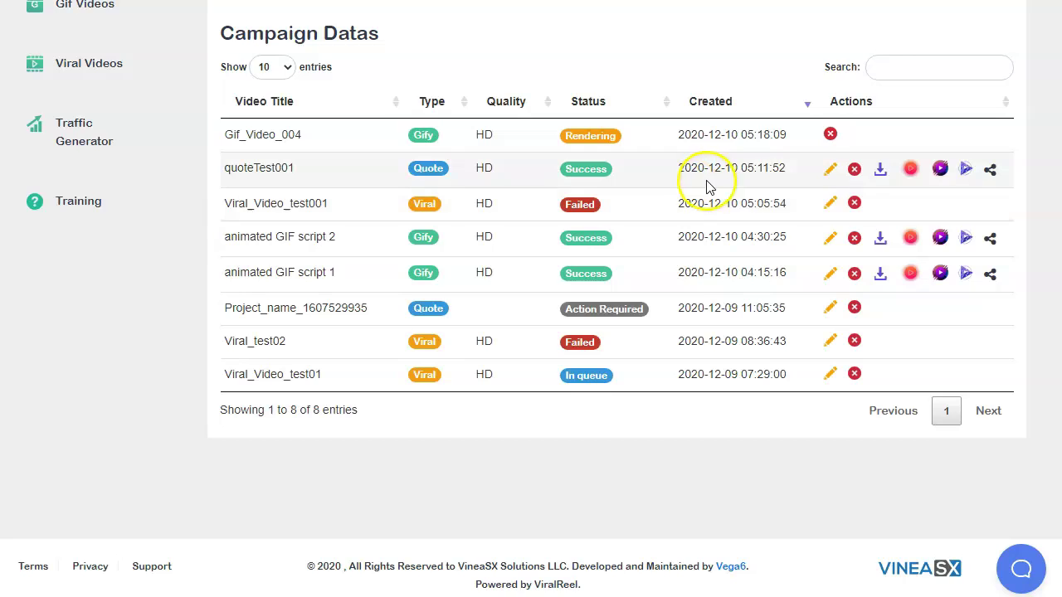
{"action": "scroll", "coordinate": [906, 153], "scroll_direction": "up", "scroll_amount": 4}
{"action": "scroll", "coordinate": [905, 152], "scroll_direction": "up", "scroll_amount": 4}
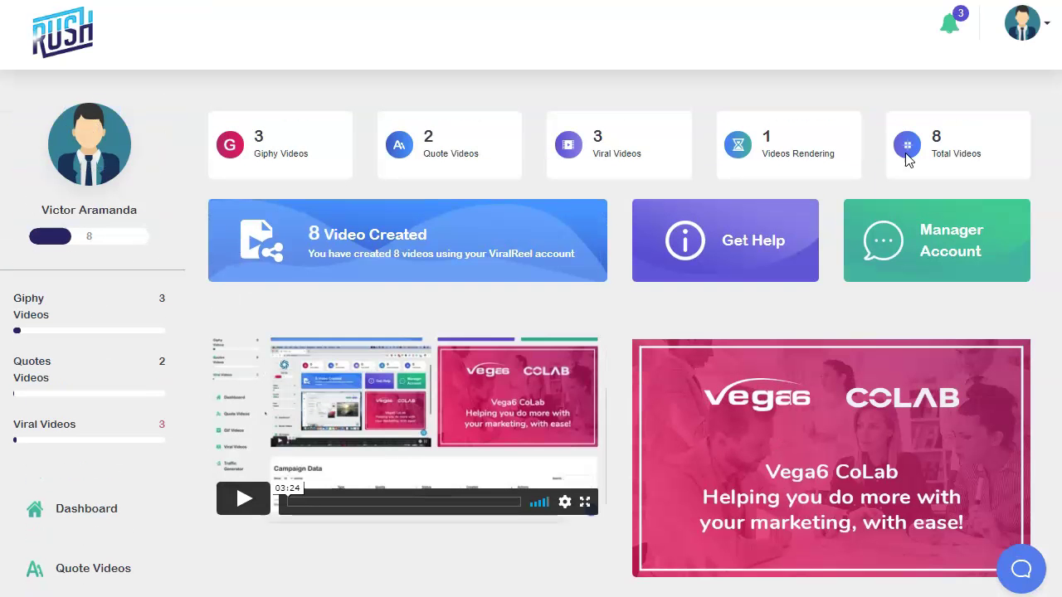
Step: Open the finished quote video from the newest "Video created" notification and play it
{"action": "left_click", "coordinate": [949, 25]}
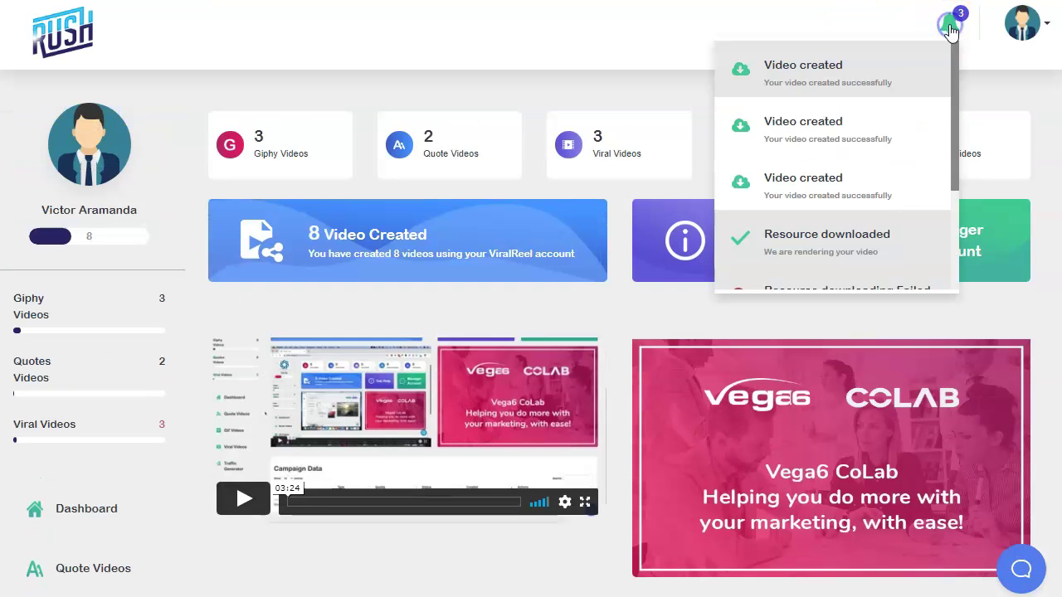
{"action": "left_click", "coordinate": [812, 76]}
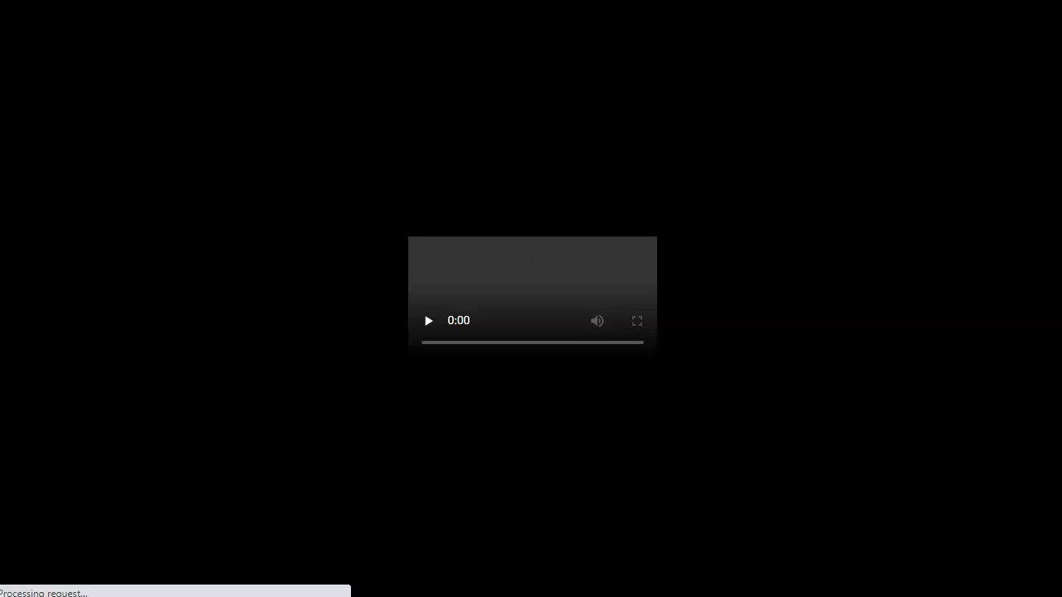
{"action": "left_click", "coordinate": [643, 191]}
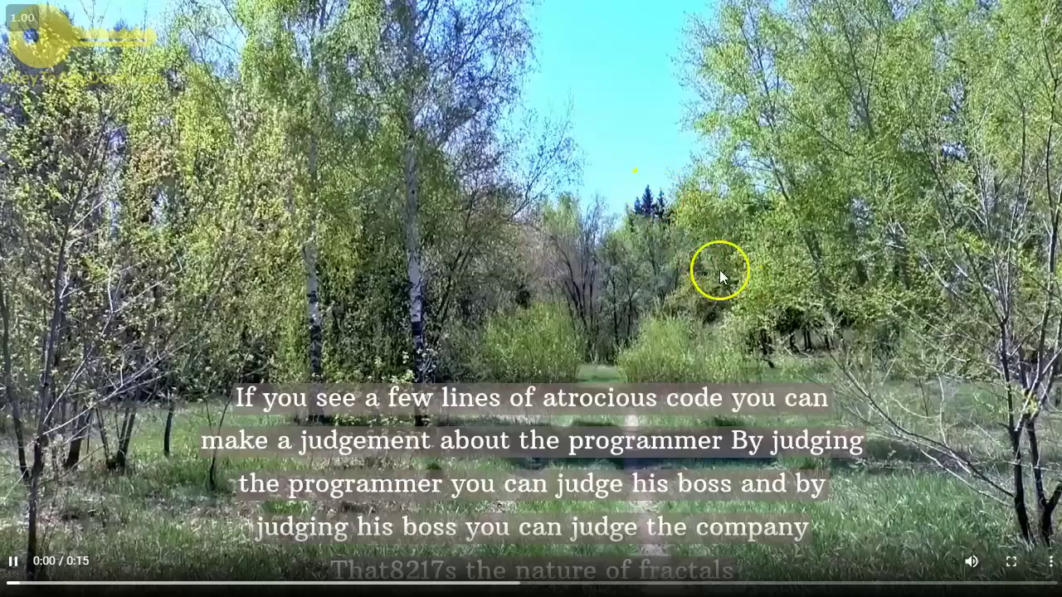